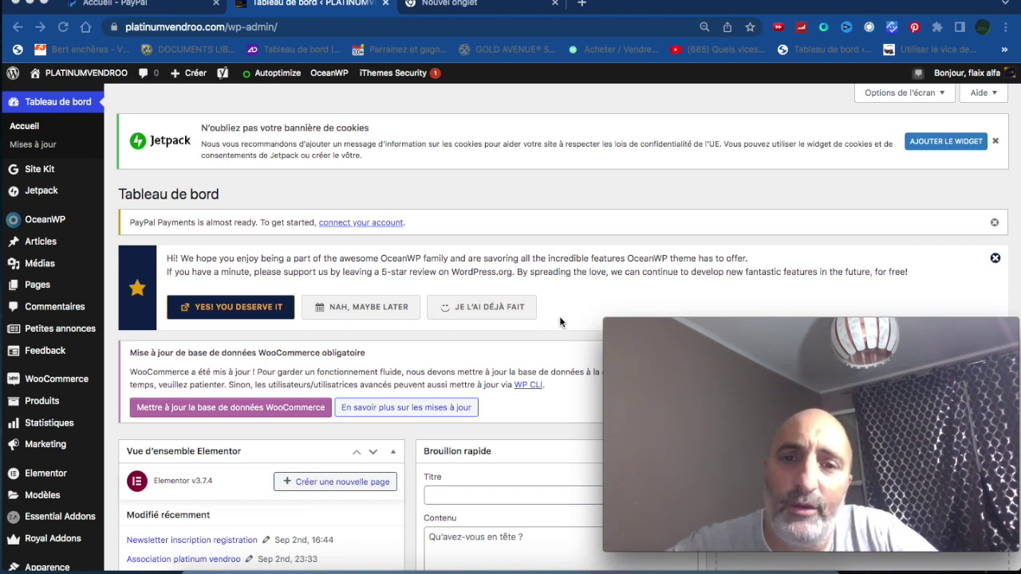
# Switch to the PayPal business account and open the Boutons PayPal page for accepting payments
pyautogui.moveTo(606, 335)
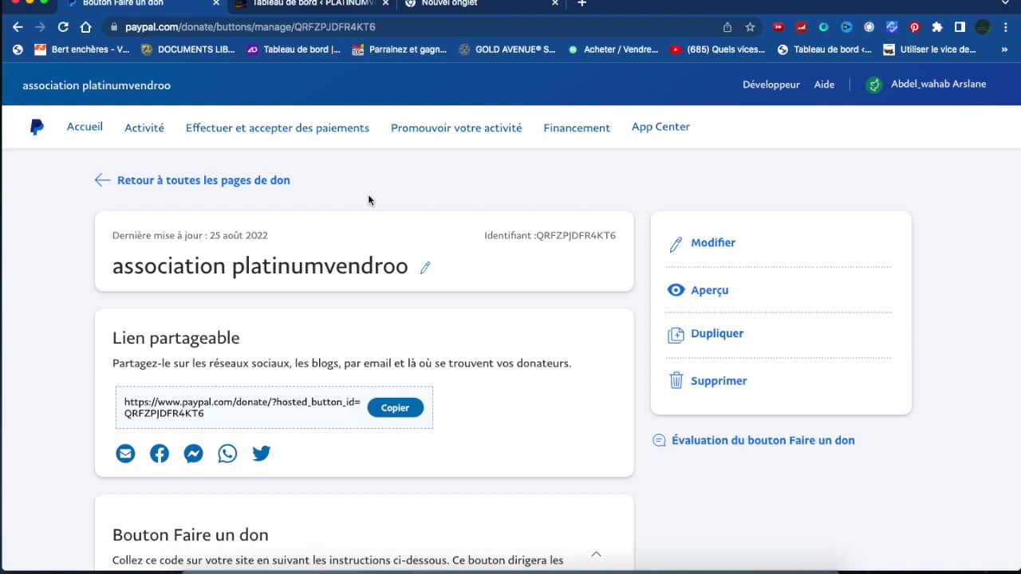
pyautogui.click(318, 135)
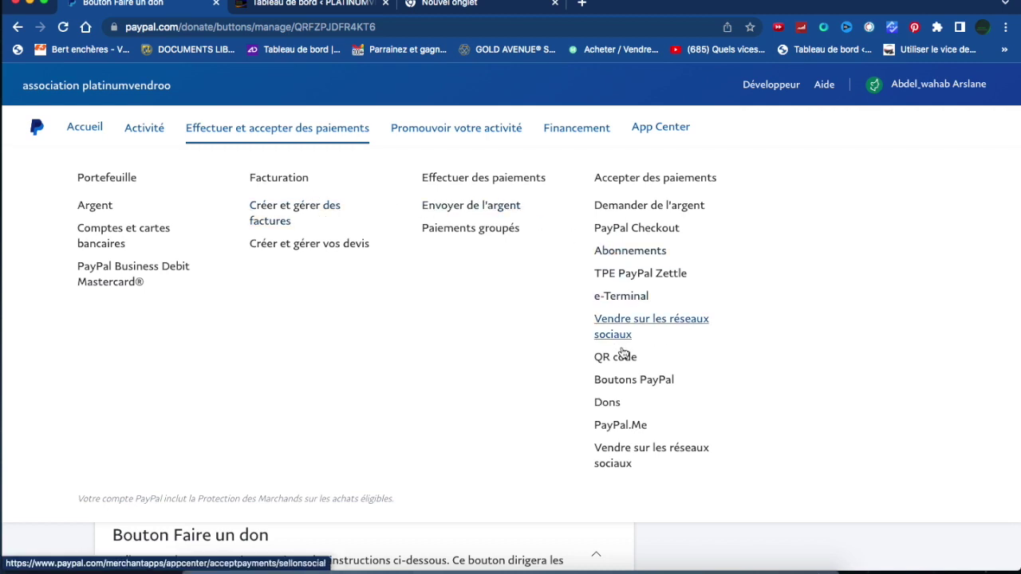
pyautogui.click(623, 387)
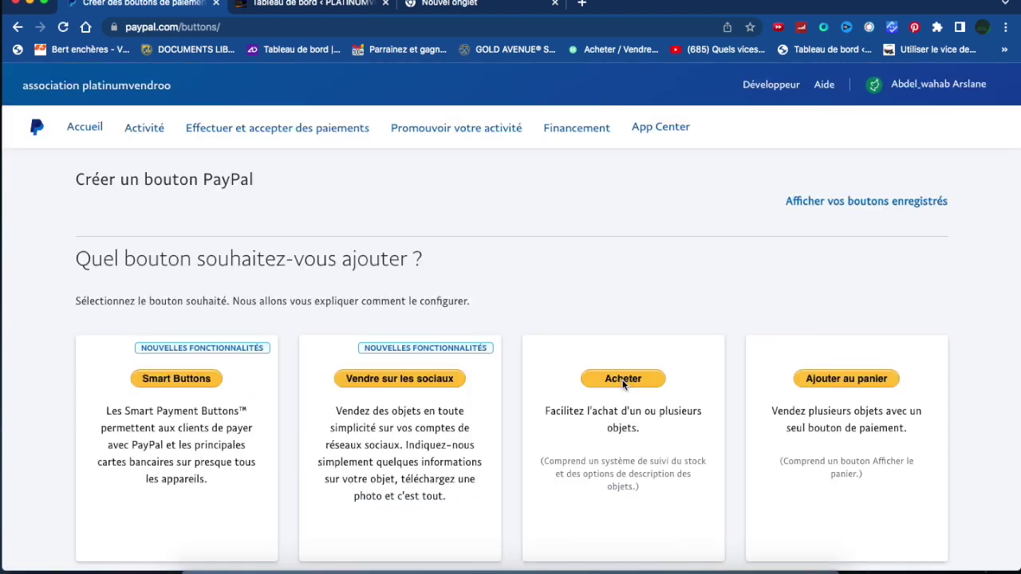
# Review the available PayPal button types and start creating an Acheter button
pyautogui.scroll(-3, 623, 384)
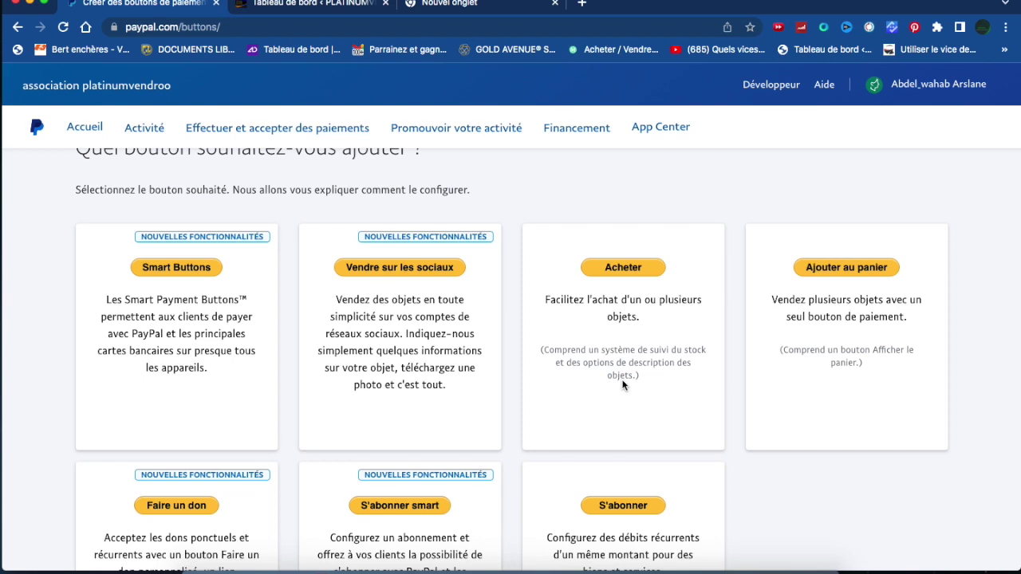
pyautogui.scroll(-2, 622, 384)
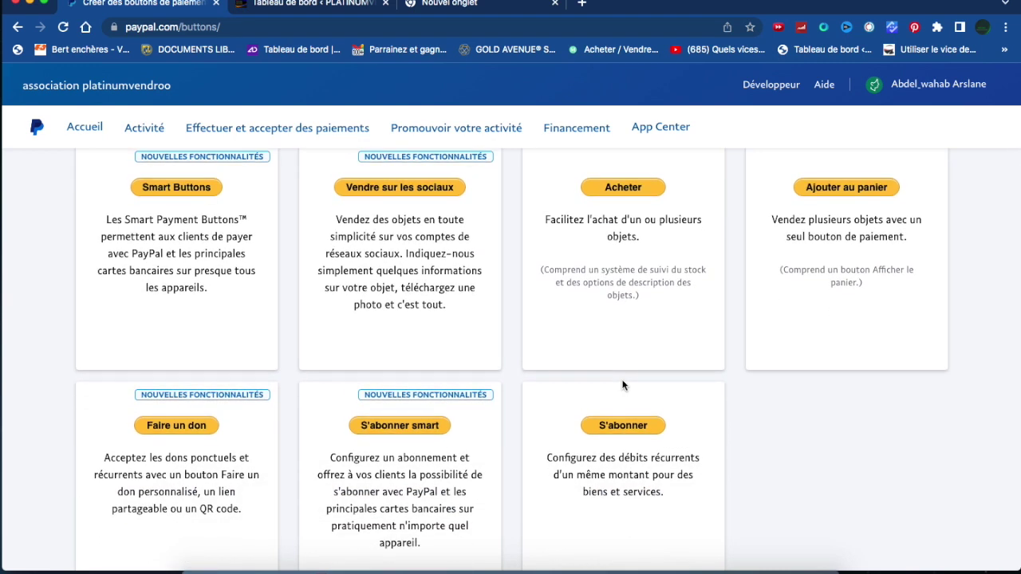
pyautogui.scroll(3, 623, 385)
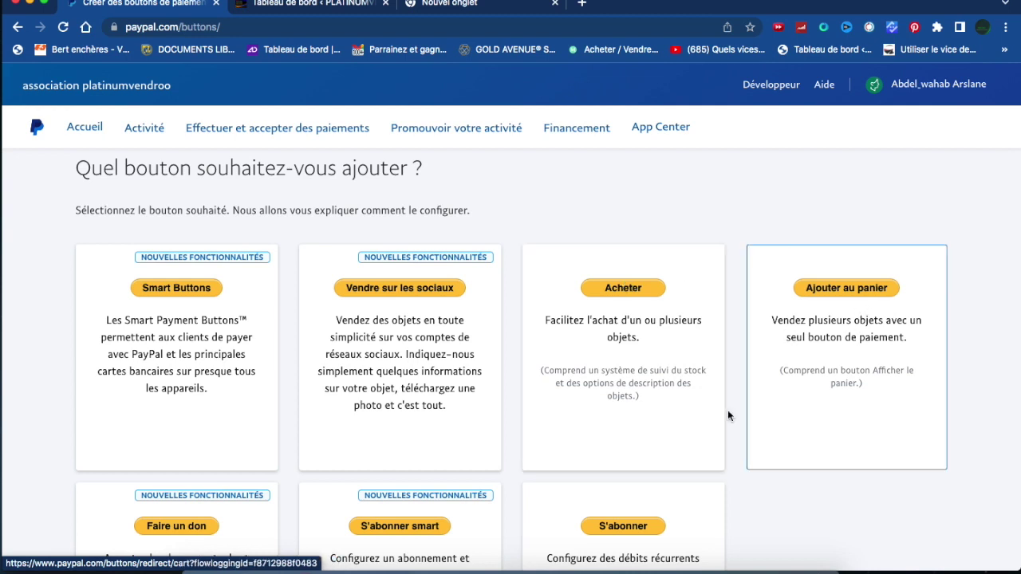
pyautogui.scroll(-5, 673, 490)
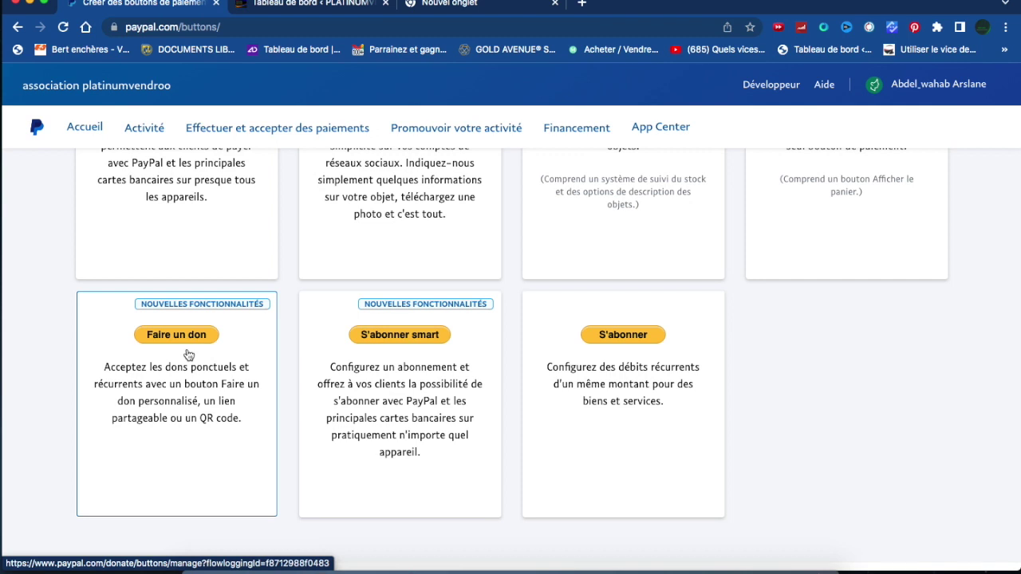
pyautogui.scroll(4, 188, 354)
pyautogui.scroll(-3, 189, 354)
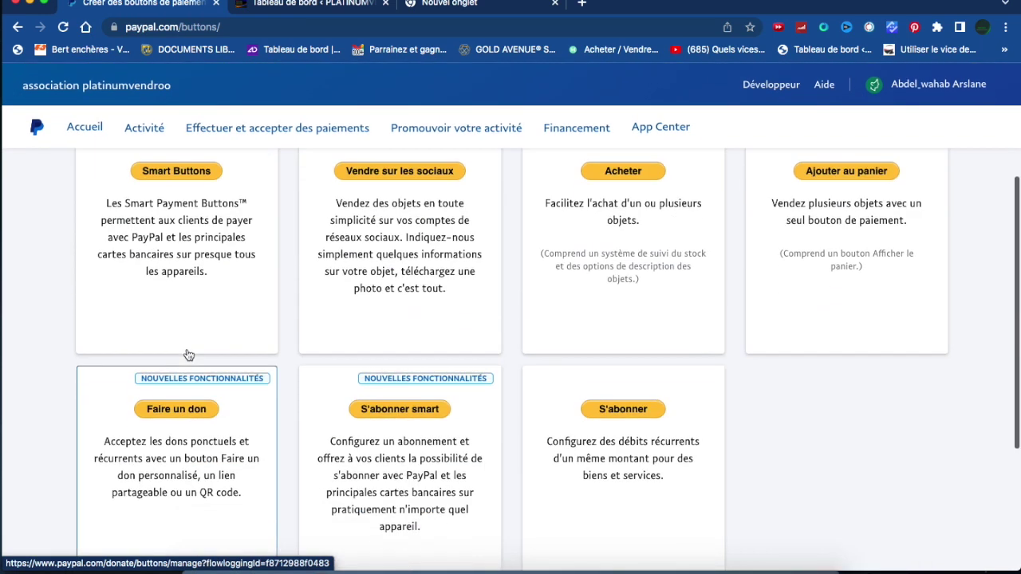
pyautogui.scroll(3, 188, 354)
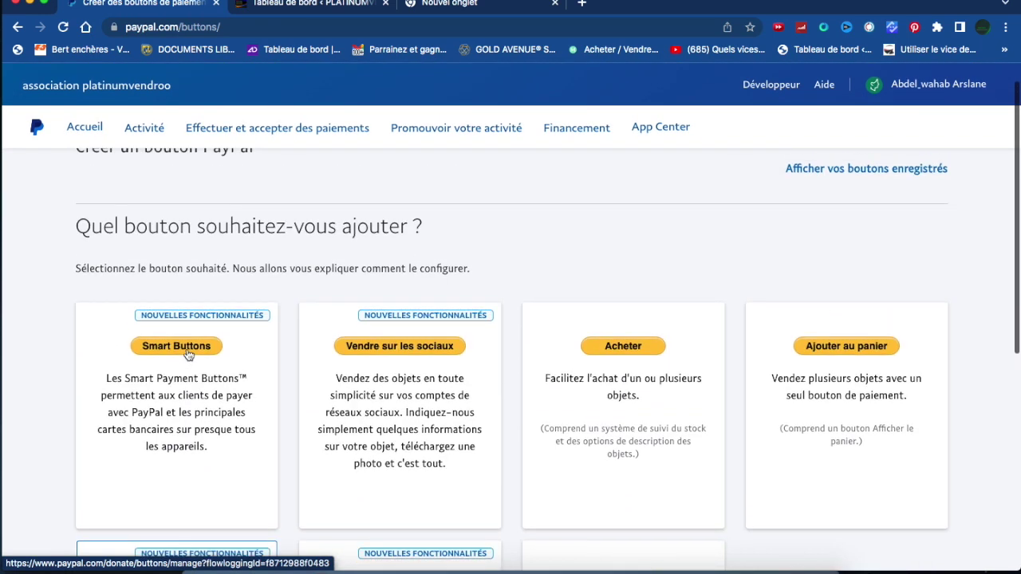
pyautogui.click(611, 361)
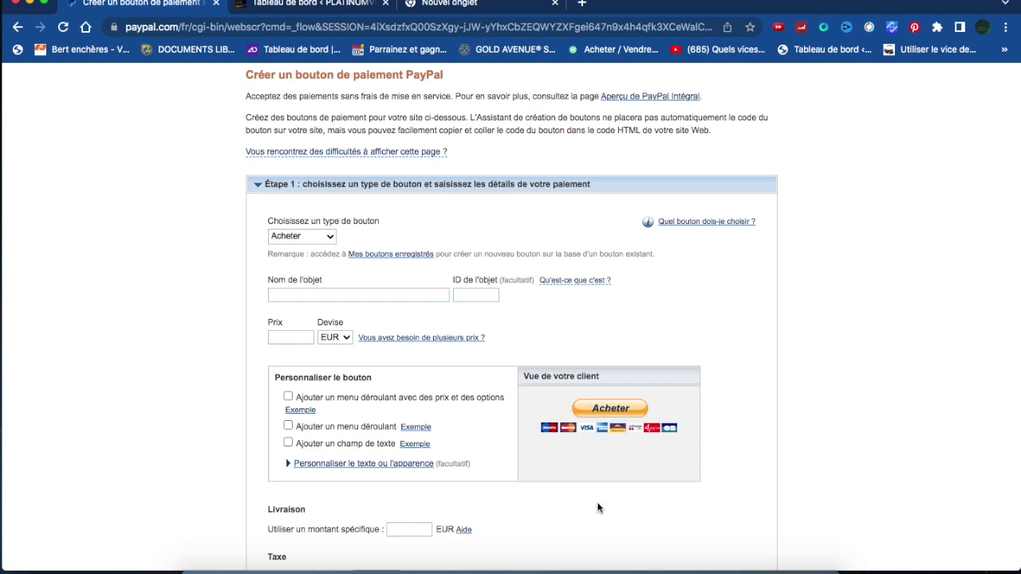
# Name the button's item FORMATION DROPSHIPPING and set its price to 250 EUR
pyautogui.scroll(-5, 599, 508)
pyautogui.scroll(5, 598, 508)
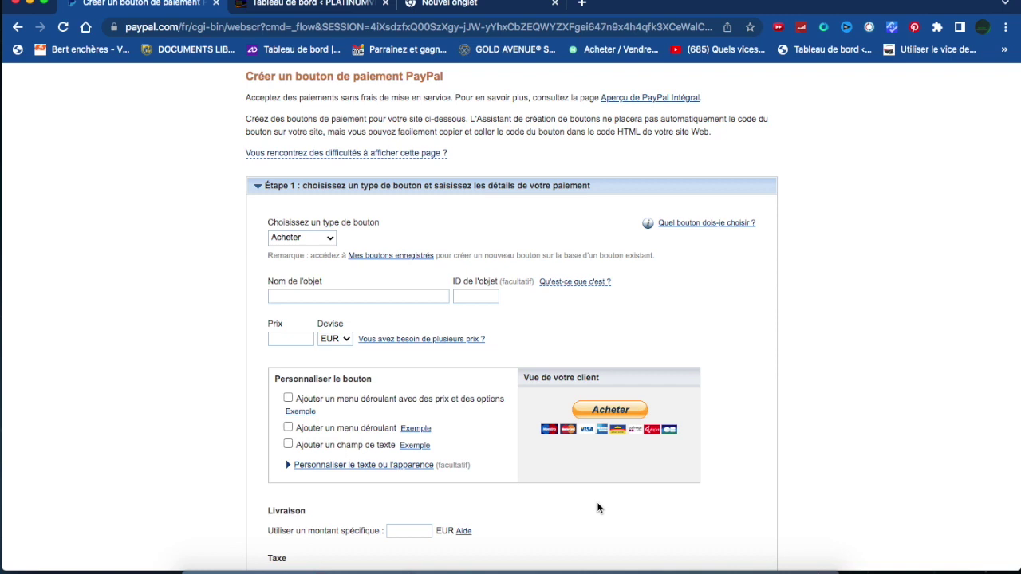
pyautogui.click(295, 296)
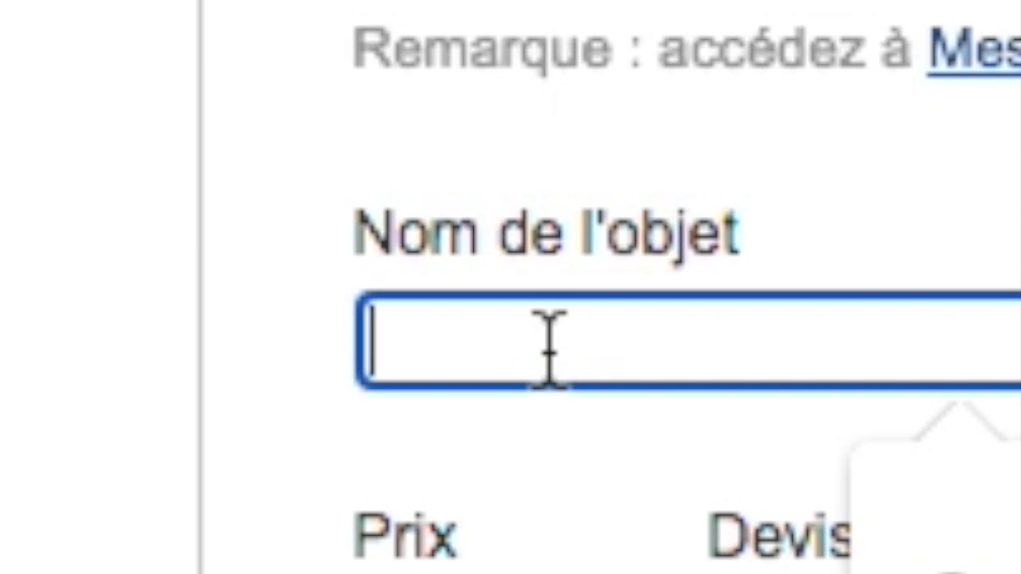
pyautogui.write('FORMAT')
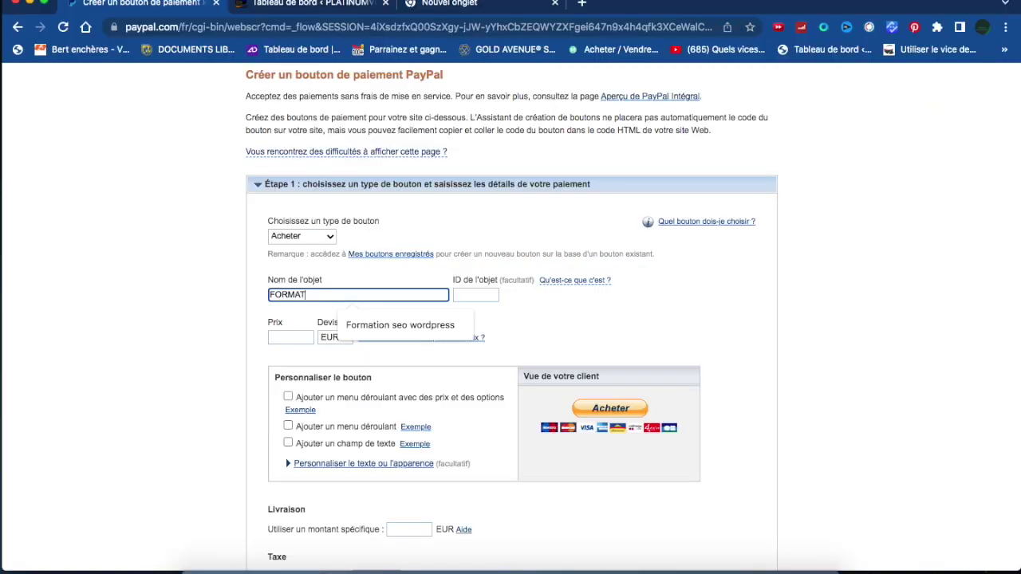
pyautogui.write('ION DRO')
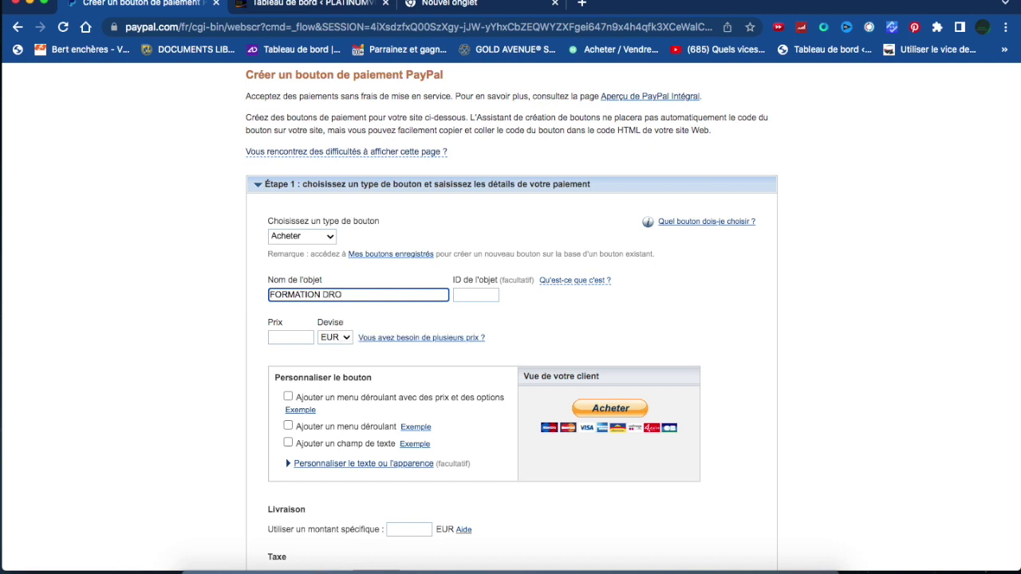
pyautogui.write('PSHIPPING')
pyautogui.click(290, 338)
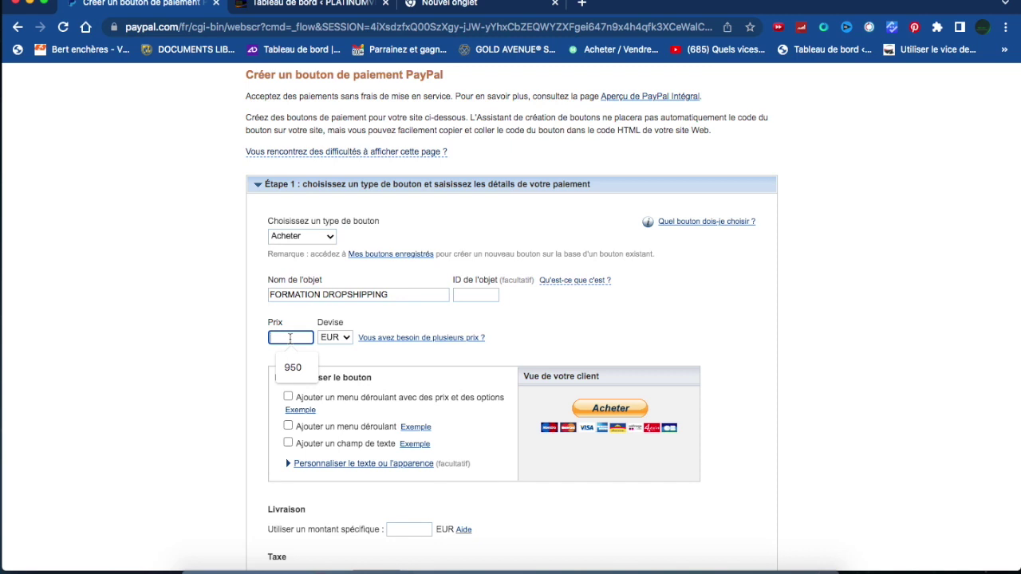
pyautogui.write('250')
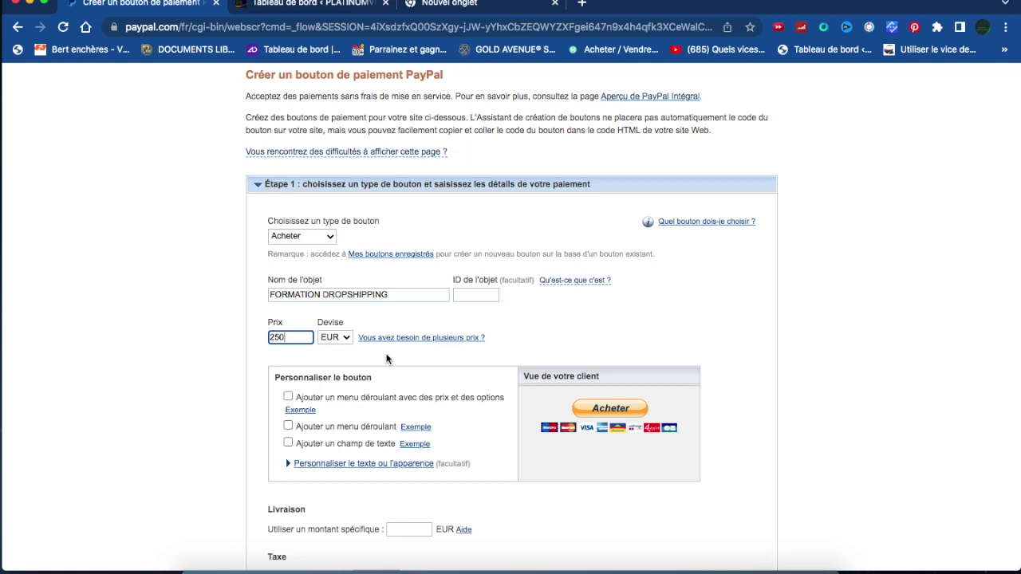
# Set the VAT rate to 20 % and use the primary email address as the merchant account identifier
pyautogui.scroll(-1, 386, 358)
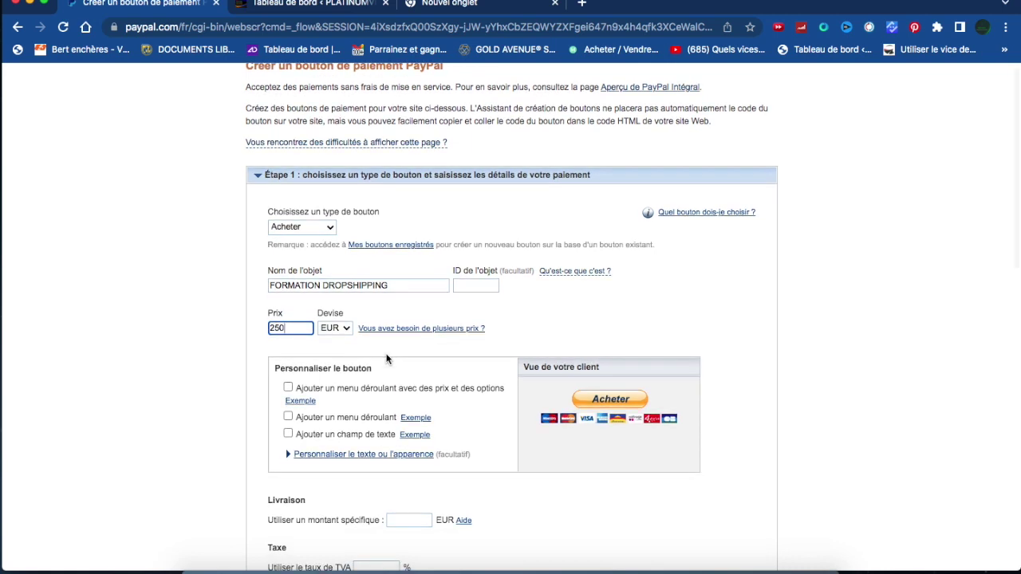
pyautogui.scroll(-3, 386, 359)
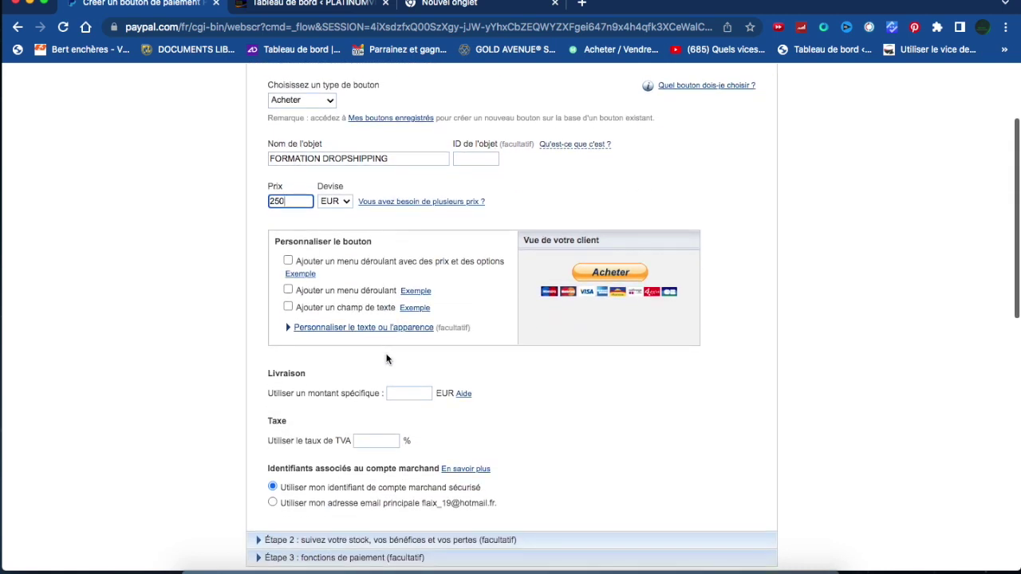
pyautogui.scroll(-1, 386, 359)
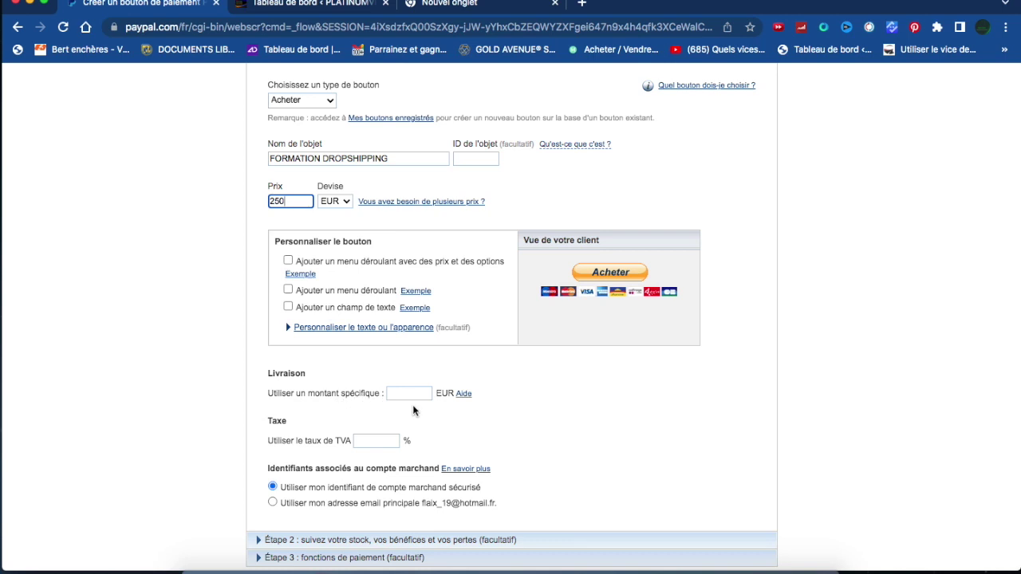
pyautogui.scroll(-1, 414, 409)
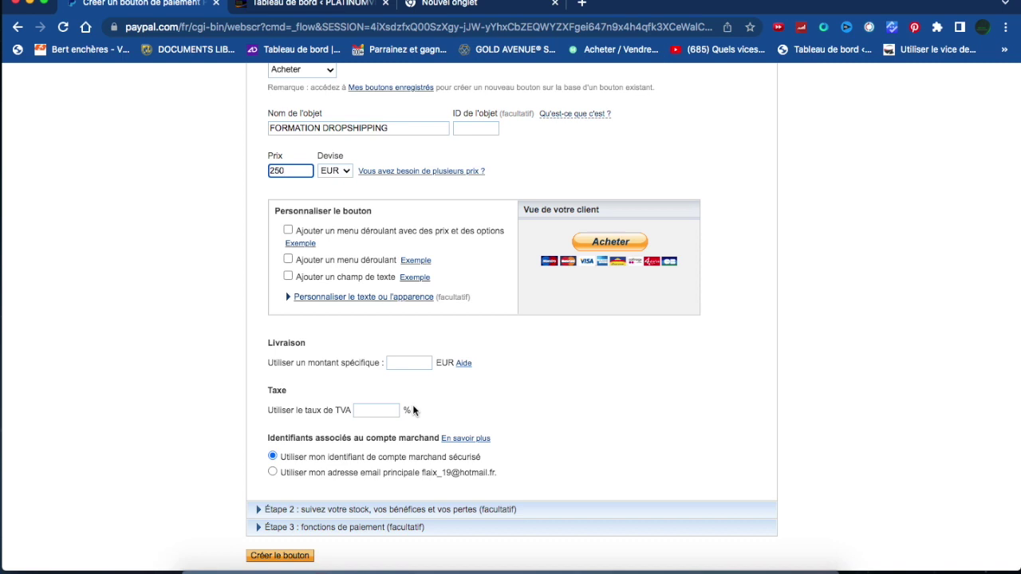
pyautogui.scroll(-1, 413, 410)
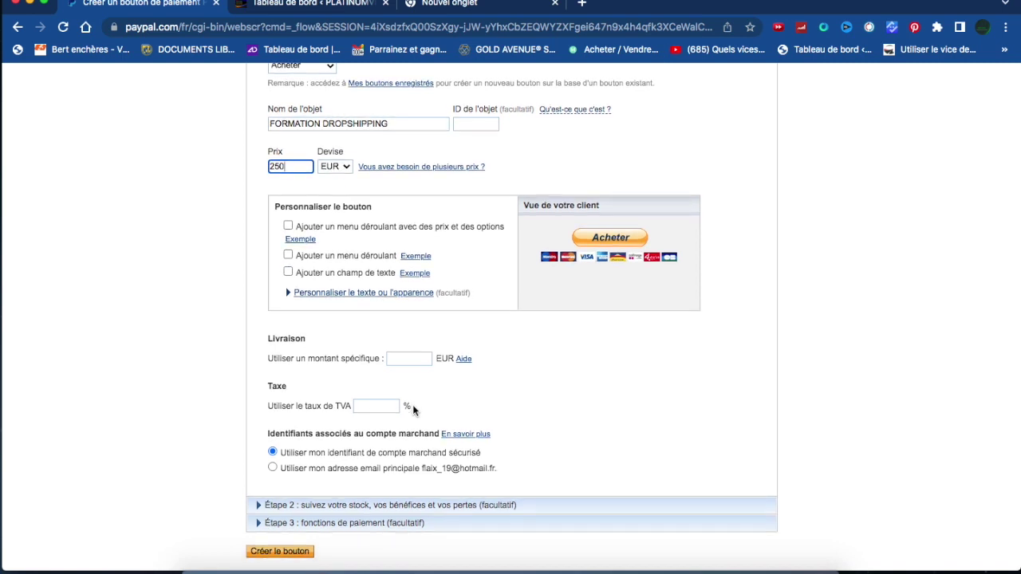
pyautogui.scroll(-2, 412, 408)
pyautogui.click(359, 343)
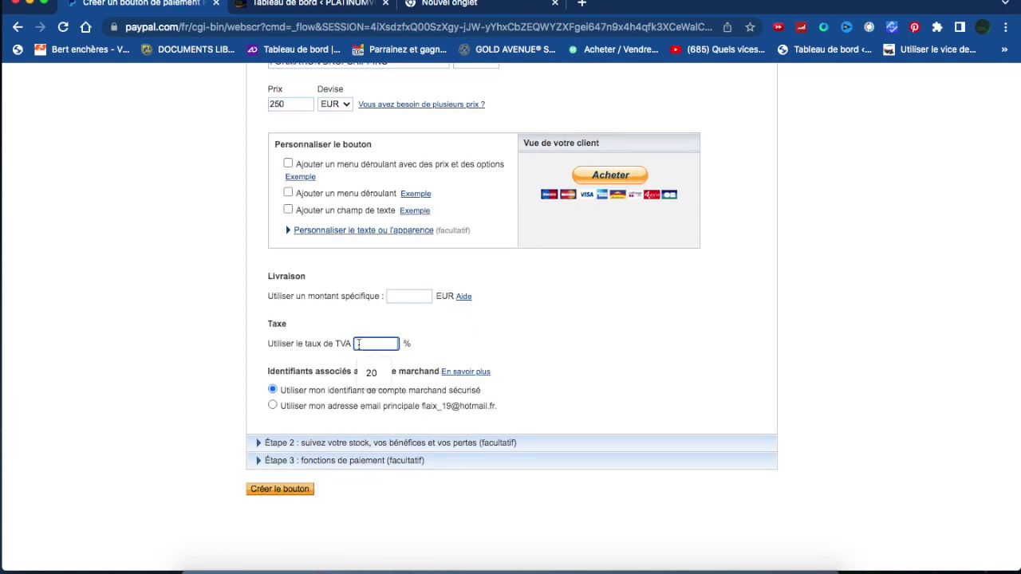
pyautogui.click(371, 373)
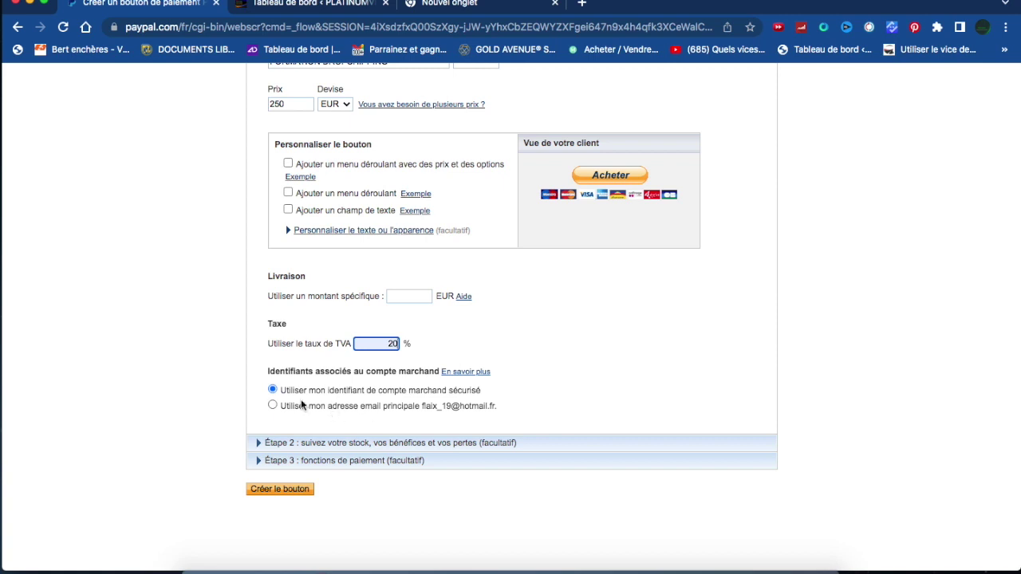
pyautogui.click(273, 406)
# Open the optional stock, profit and loss section (Étape 2) and examine its button-saving and inventory tracking options
pyautogui.scroll(-2, 393, 425)
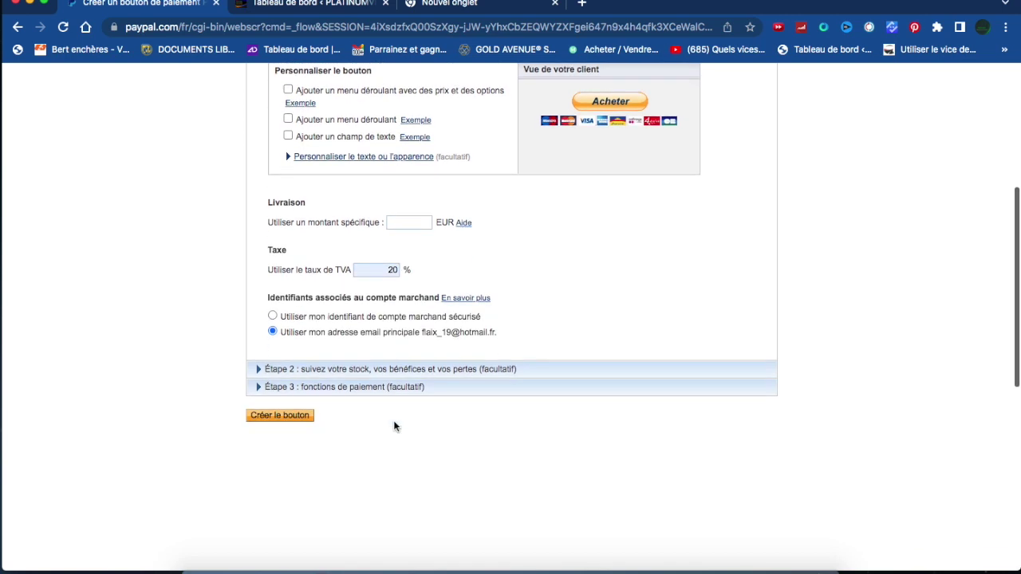
pyautogui.scroll(-1, 394, 421)
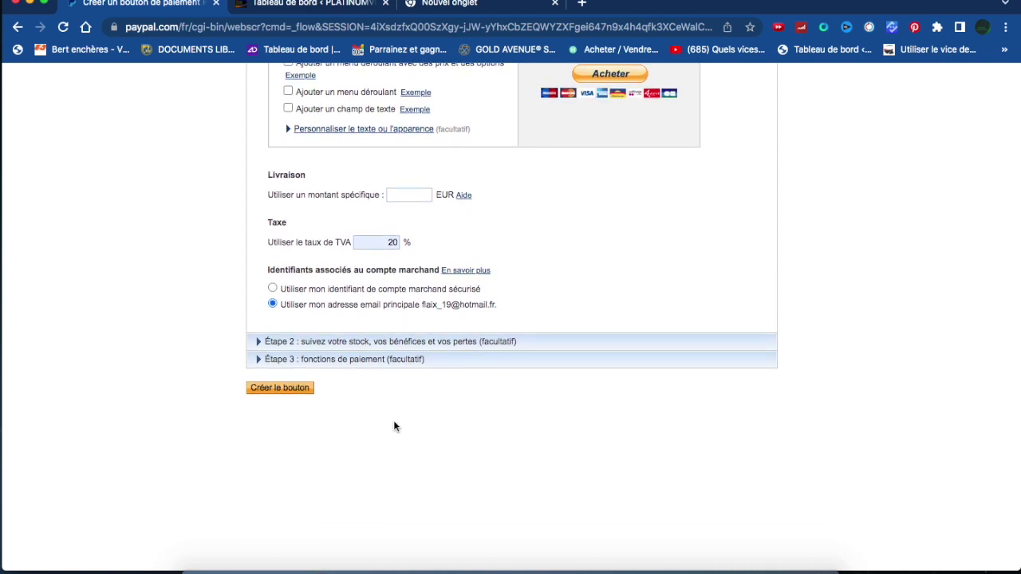
pyautogui.scroll(1, 393, 420)
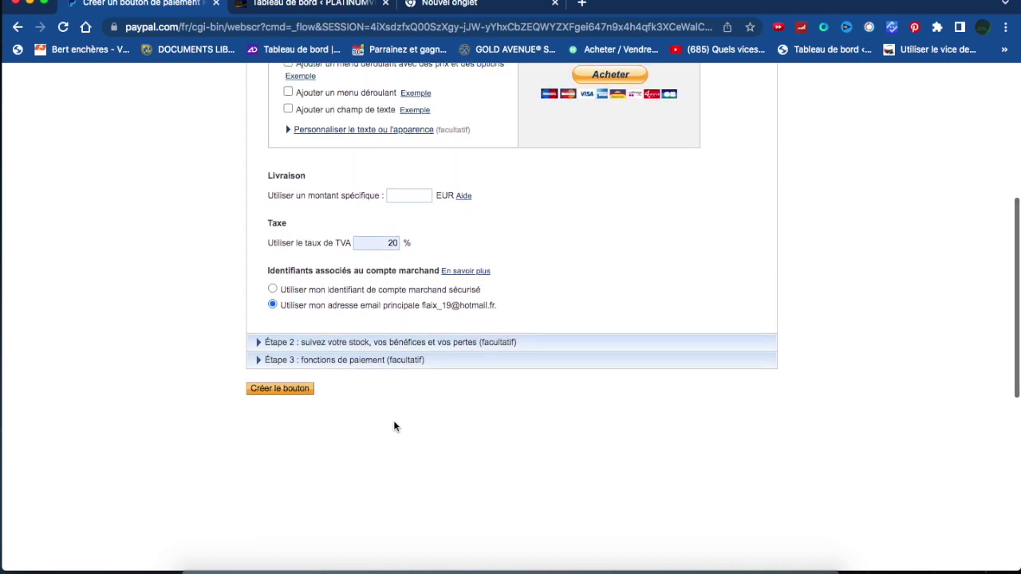
pyautogui.click(363, 343)
pyautogui.scroll(-5, 362, 343)
pyautogui.scroll(3, 362, 343)
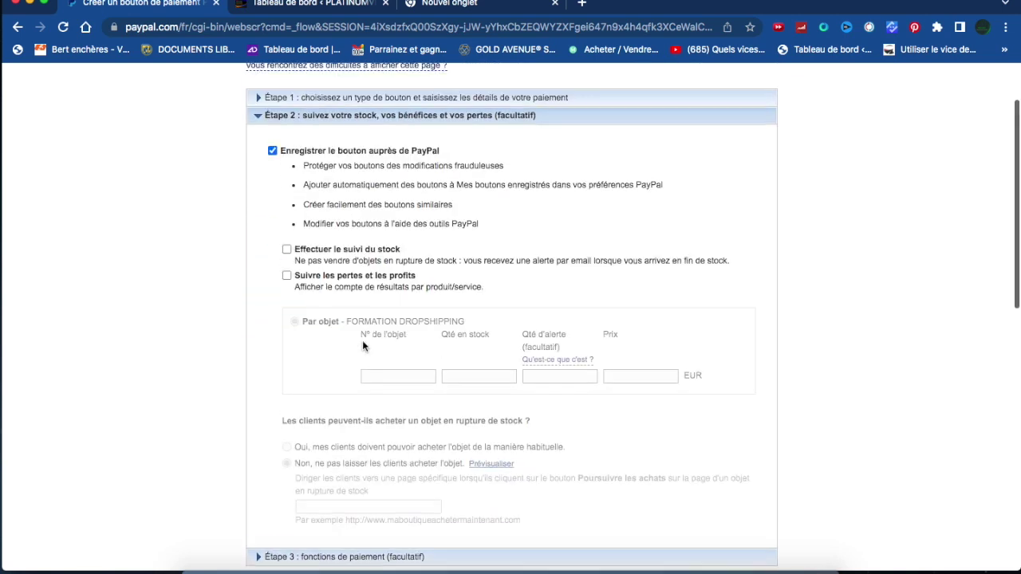
pyautogui.scroll(2, 362, 343)
pyautogui.scroll(-1, 343, 343)
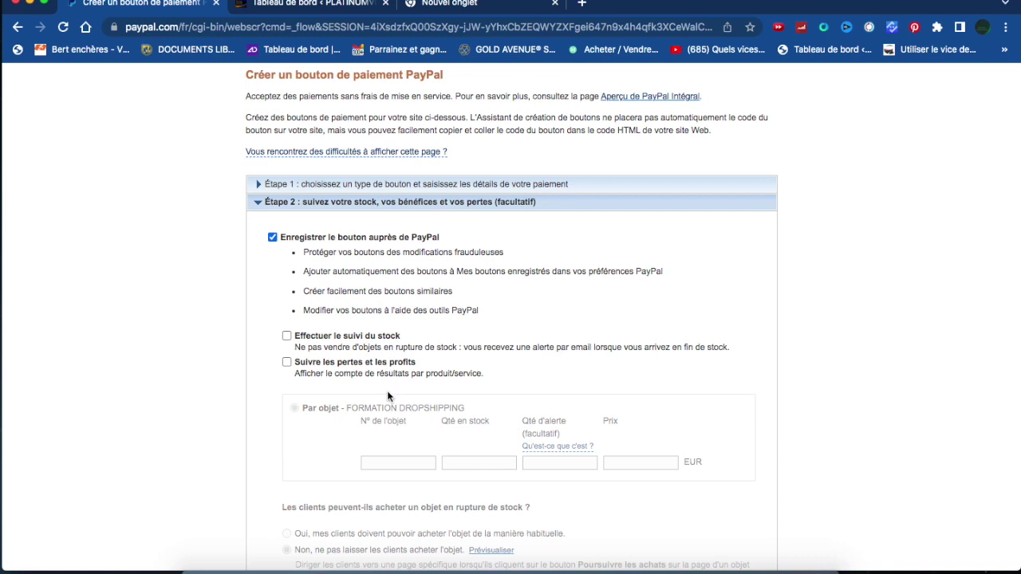
pyautogui.scroll(-1, 387, 397)
pyautogui.scroll(-4, 388, 396)
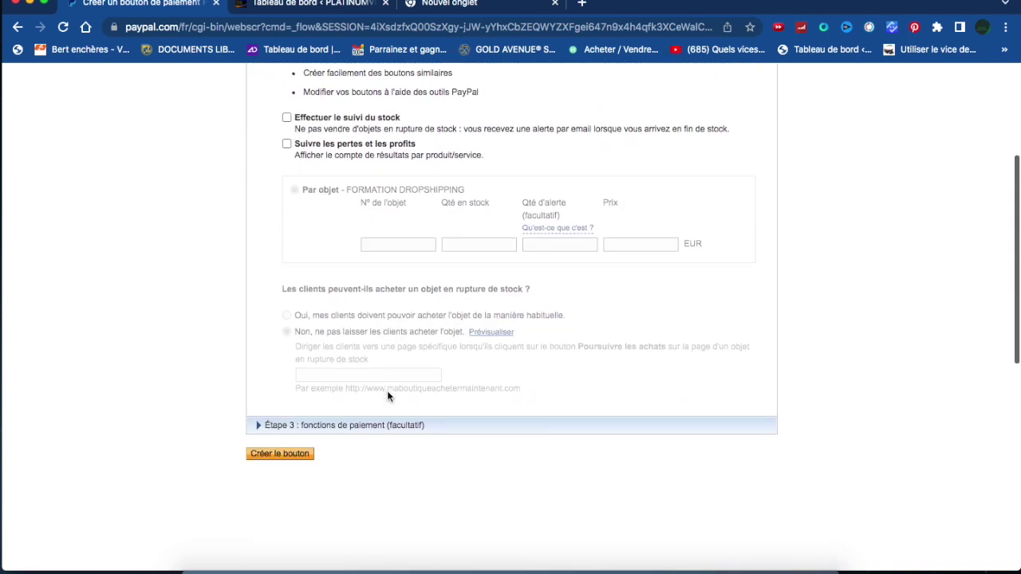
pyautogui.scroll(3, 387, 396)
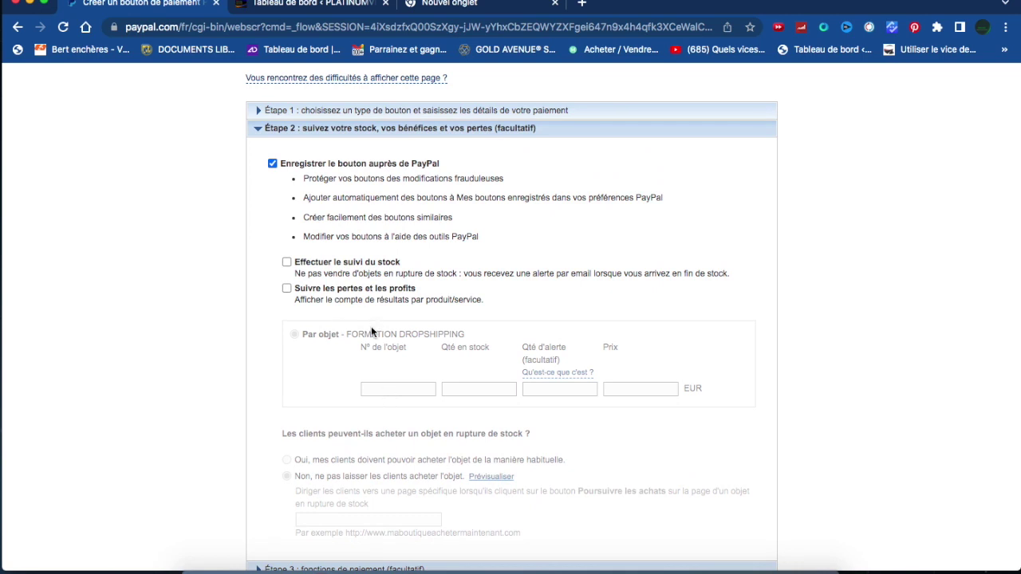
pyautogui.scroll(-5, 371, 331)
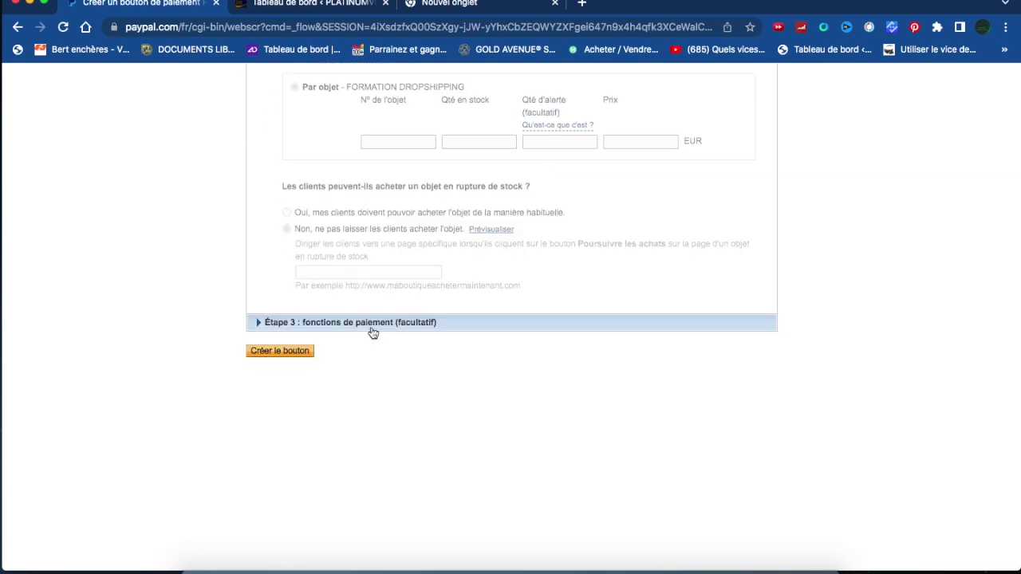
# Open the optional payment functions section (Étape 3) and examine the quantity, customer message, delivery address and redirect URL options
pyautogui.click(372, 328)
pyautogui.scroll(-4, 371, 327)
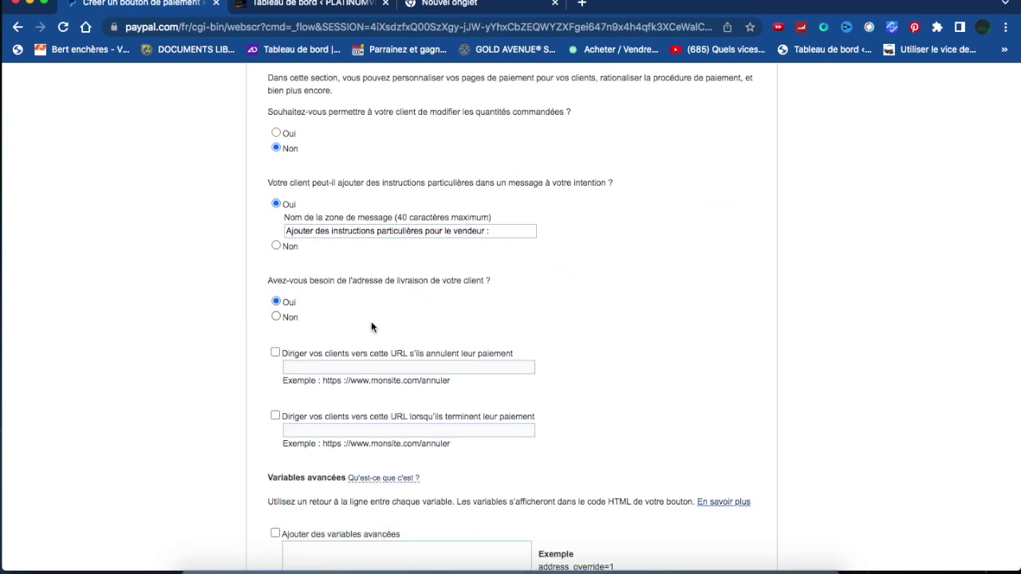
pyautogui.scroll(3, 371, 321)
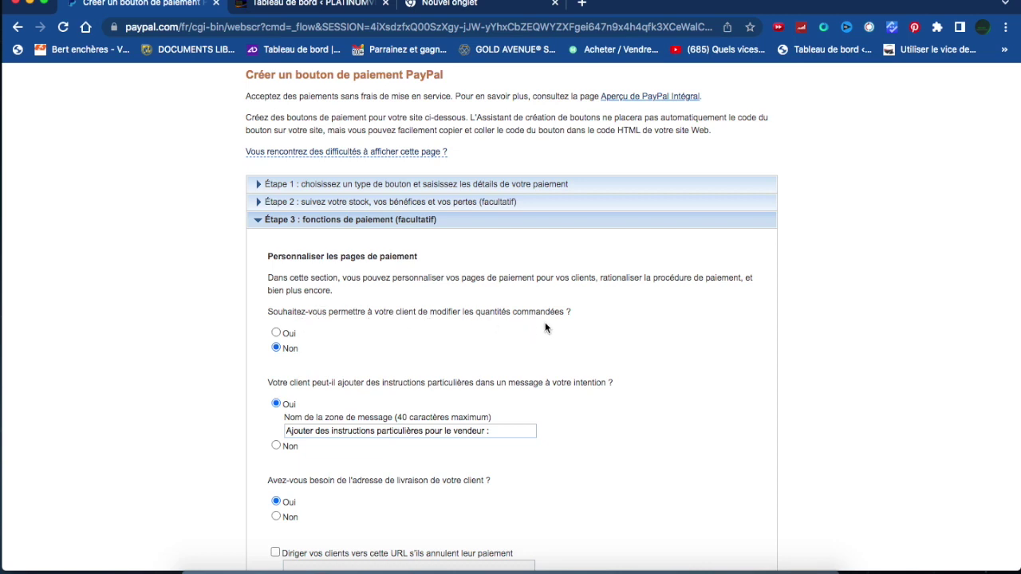
pyautogui.scroll(-2, 390, 361)
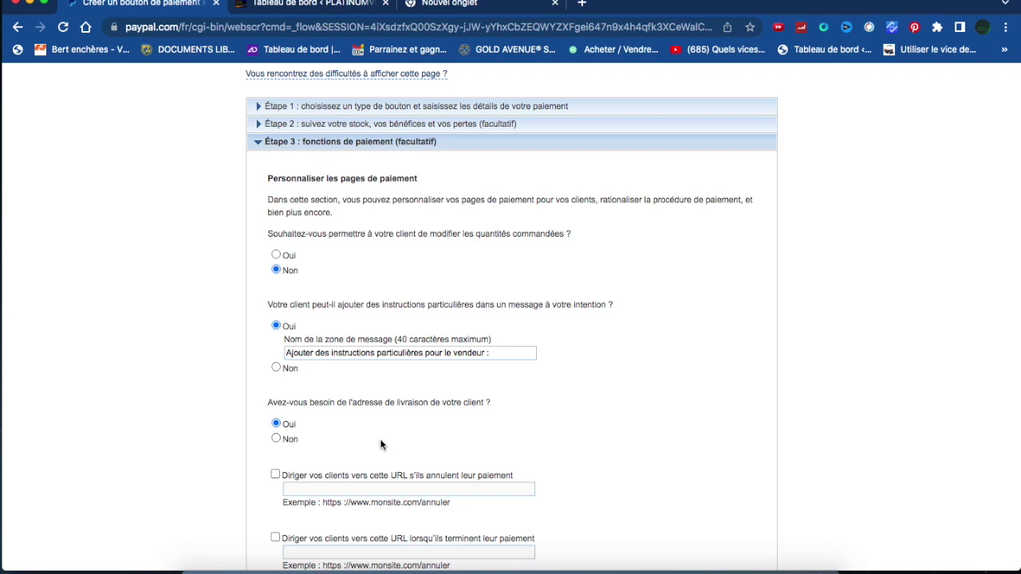
pyautogui.scroll(-3, 380, 445)
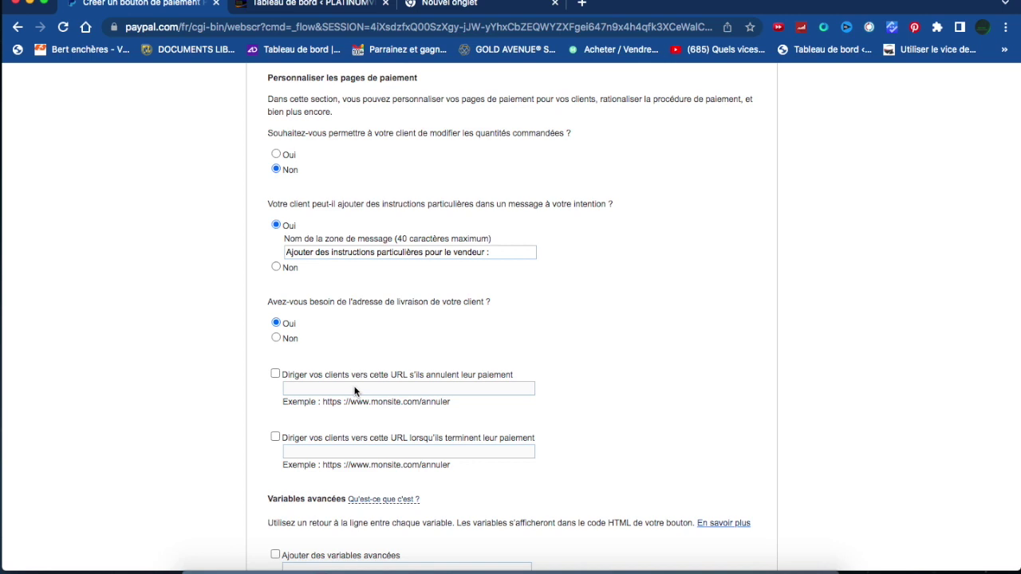
pyautogui.click(355, 391)
pyautogui.write('https://www.platinumvendroo.')
pyautogui.click(276, 437)
pyautogui.click(333, 452)
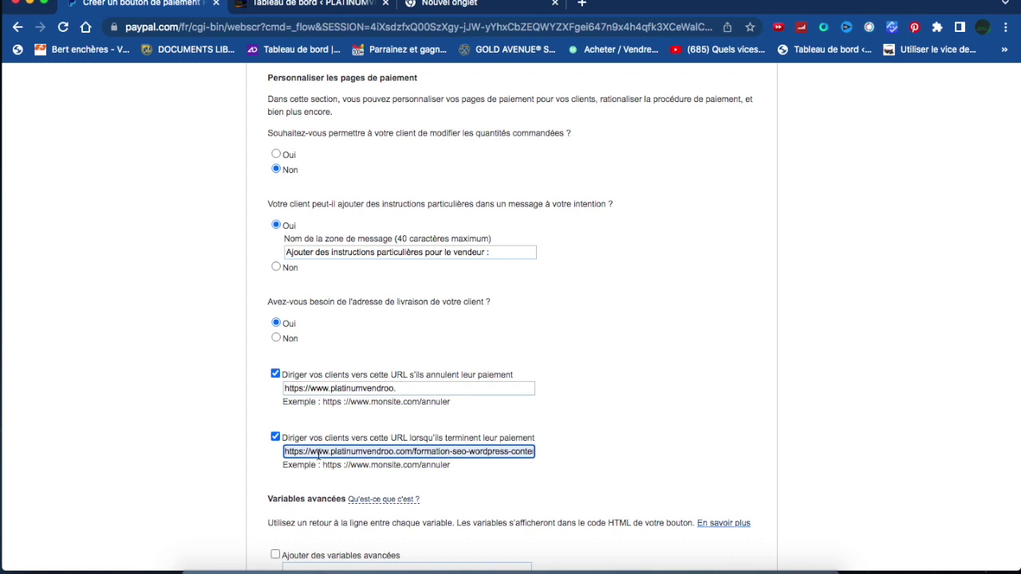
# Leave the advanced variables unused and create the payment button to generate its code
pyautogui.scroll(-2, 319, 454)
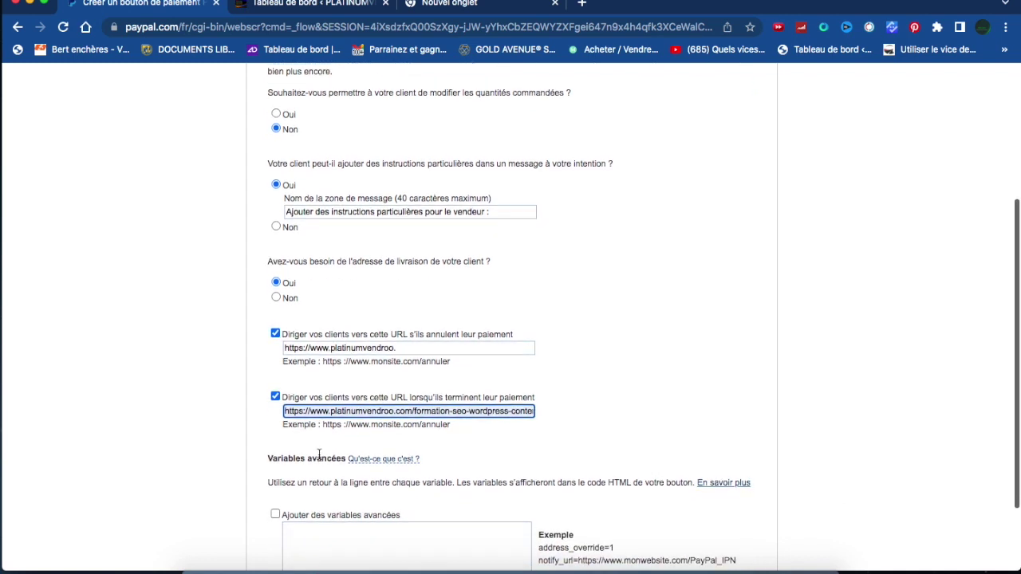
pyautogui.scroll(-5, 319, 454)
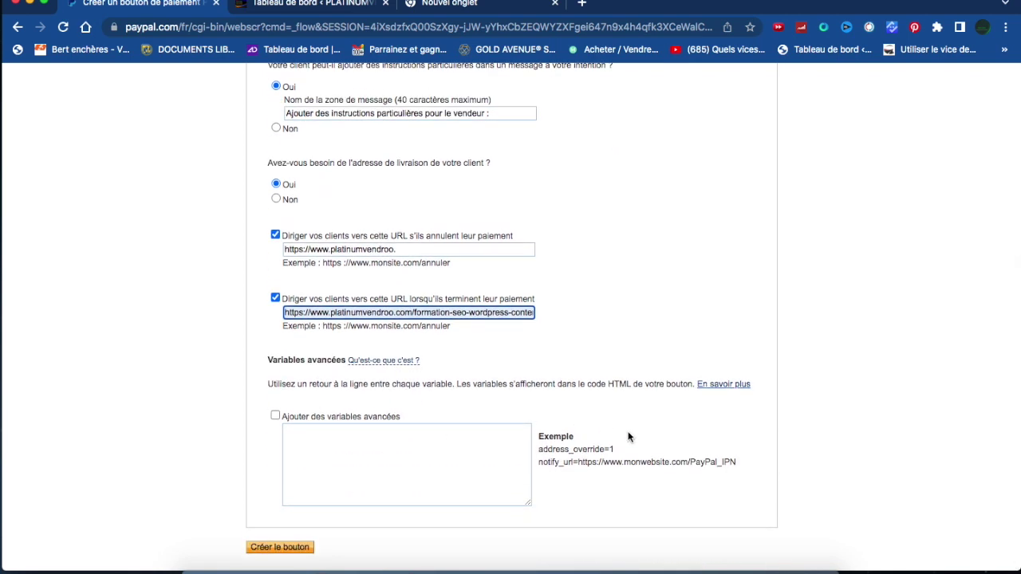
pyautogui.scroll(10, 369, 418)
pyautogui.scroll(-10, 369, 418)
pyautogui.click(281, 548)
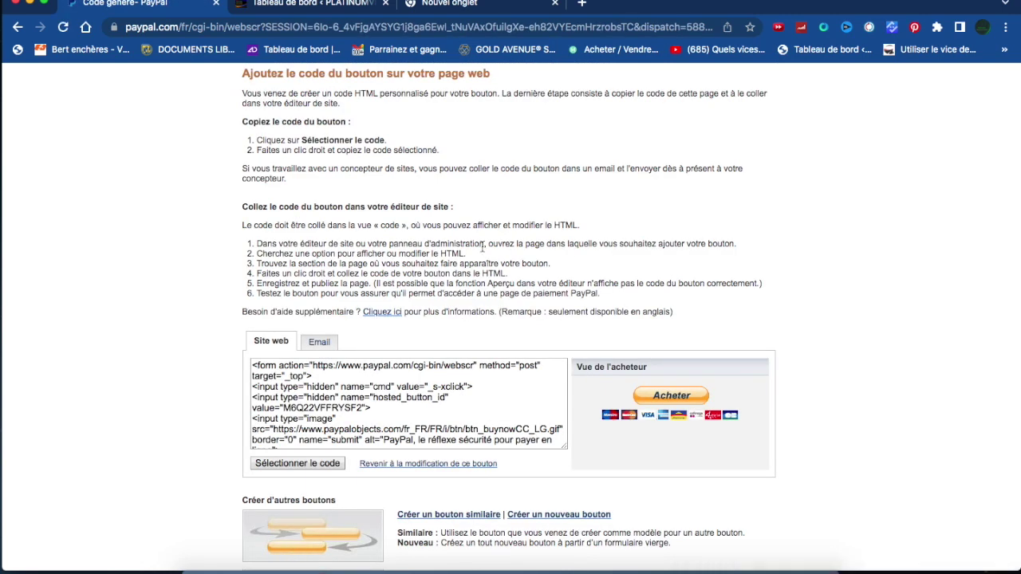
# Copy the button's complete website HTML code and check the email link version
pyautogui.scroll(-2, 482, 247)
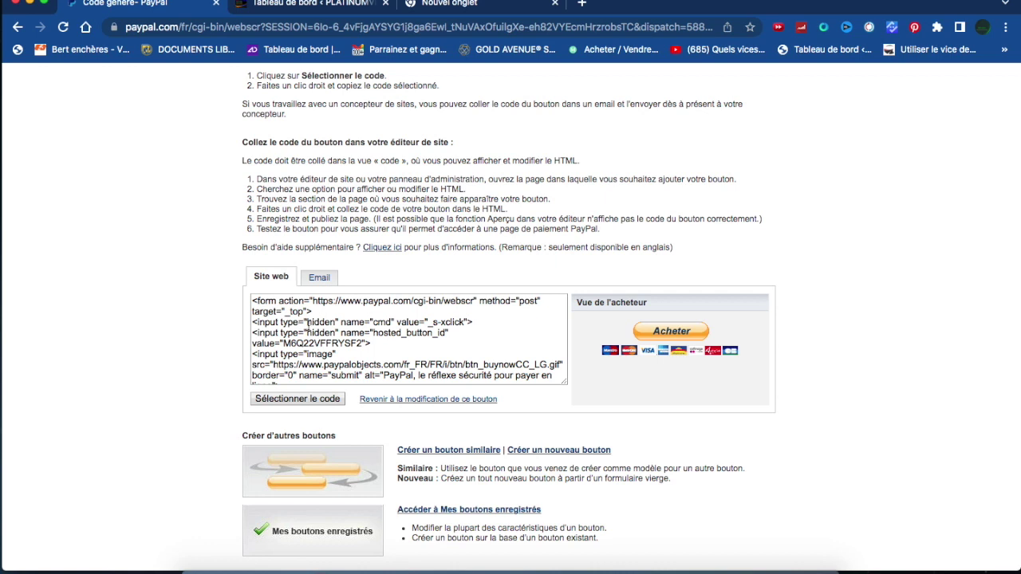
pyautogui.moveTo(252, 301); pyautogui.dragTo(463, 423)
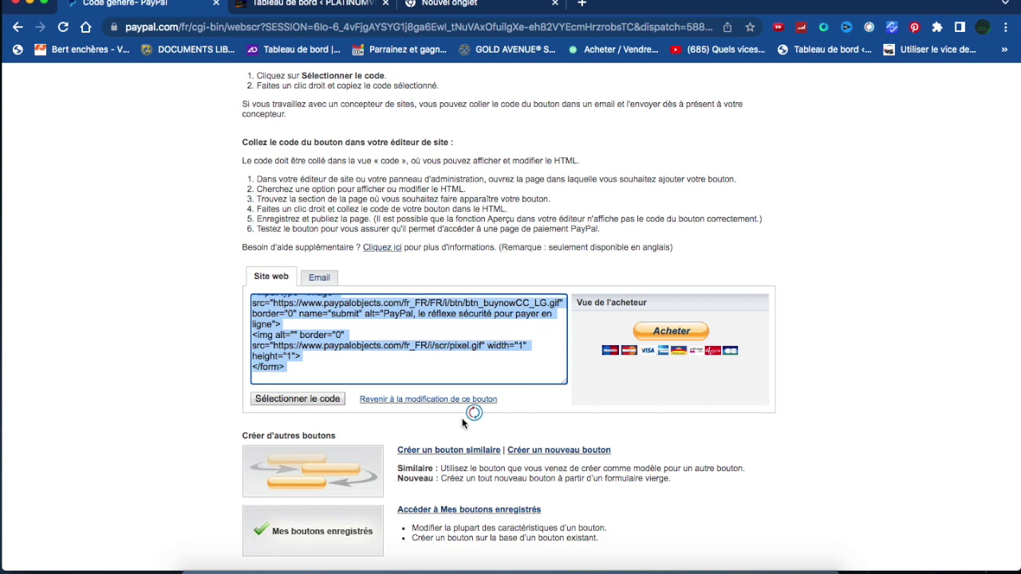
pyautogui.click(323, 281)
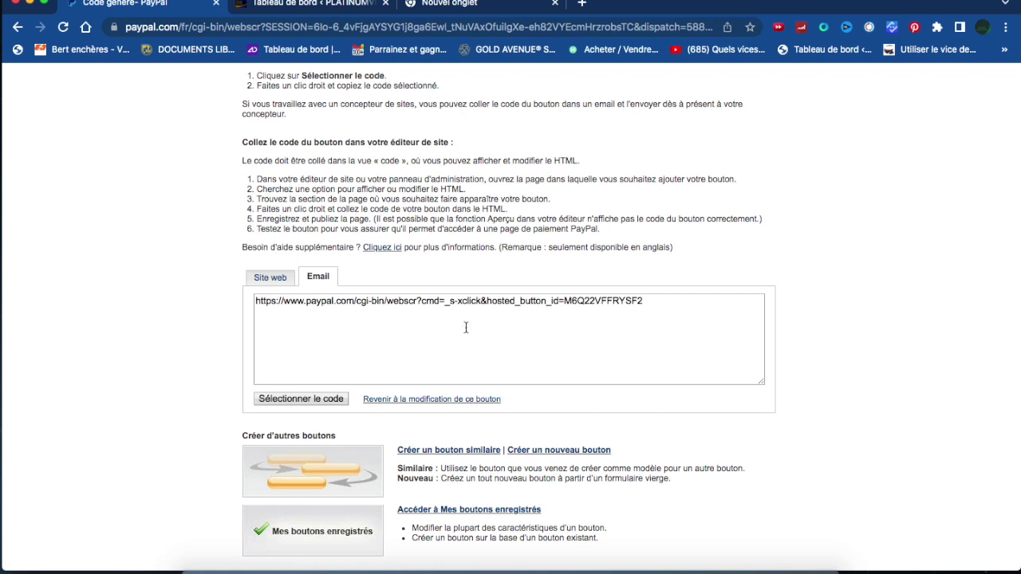
pyautogui.scroll(-1, 466, 327)
pyautogui.scroll(2, 466, 327)
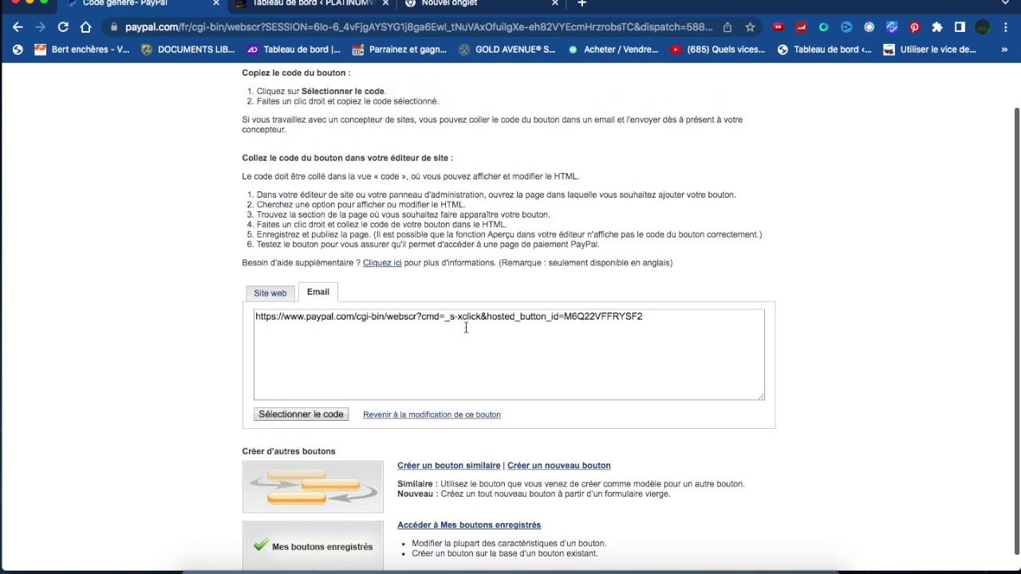
pyautogui.click(266, 294)
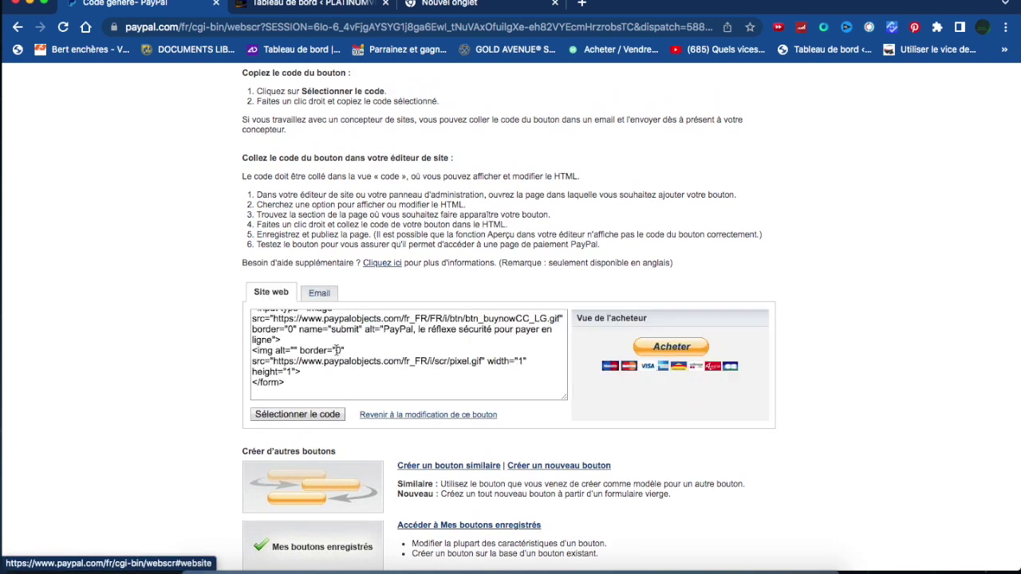
pyautogui.scroll(4, 336, 350)
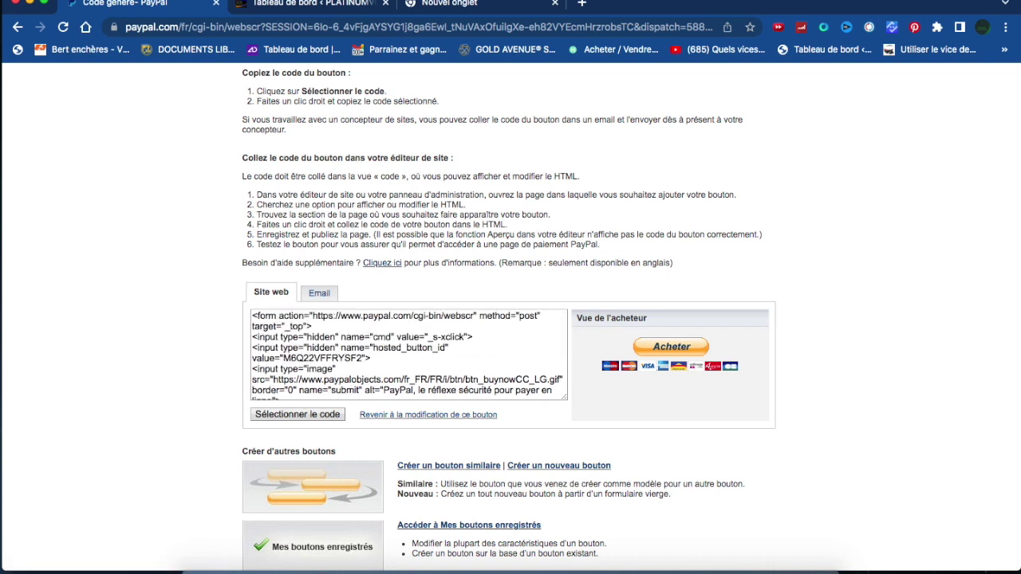
# Switch to the WordPress dashboard and open the Newsletter inscription registration page for editing
pyautogui.click(320, 4)
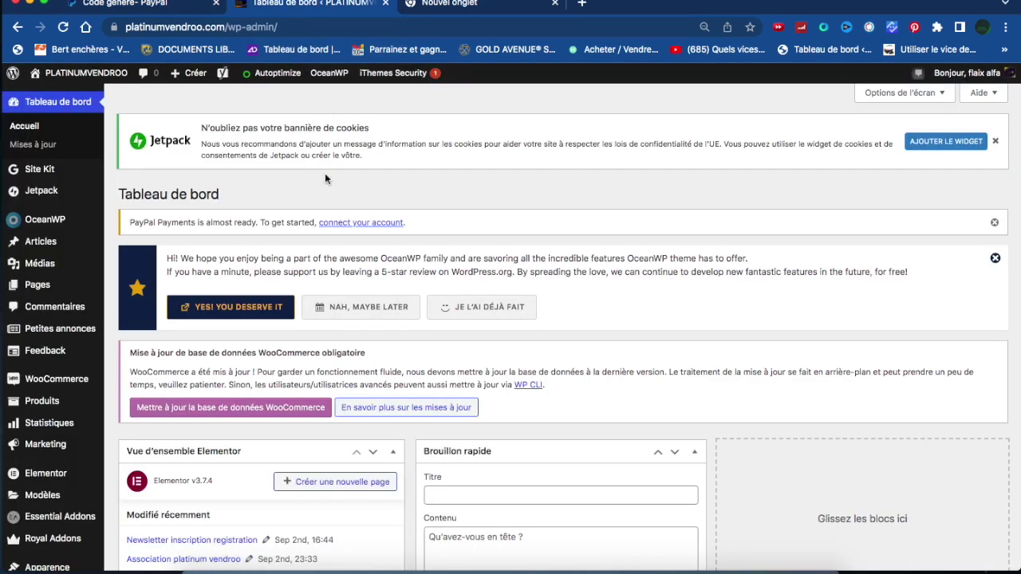
pyautogui.scroll(-5, 325, 173)
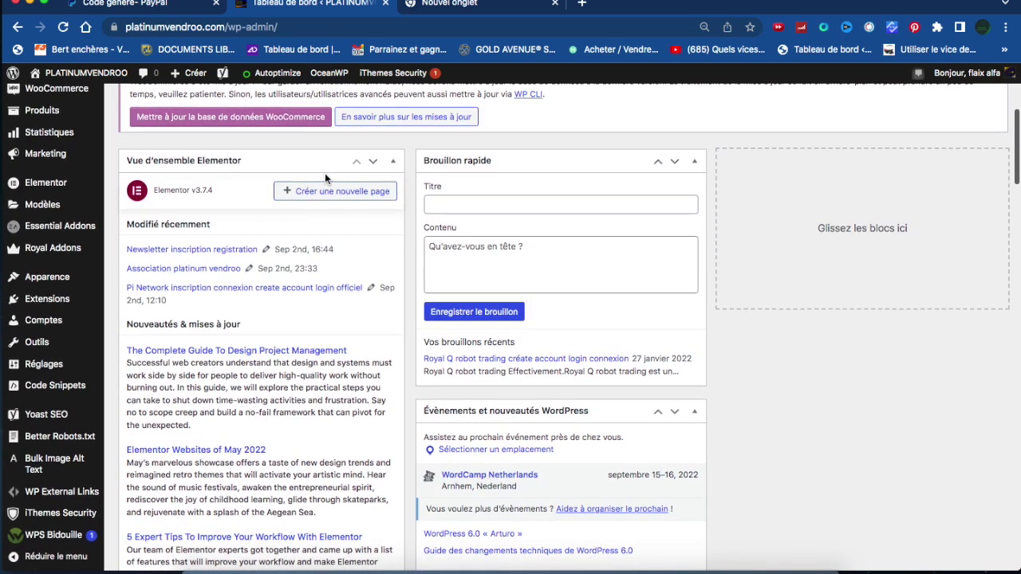
pyautogui.scroll(-1, 324, 173)
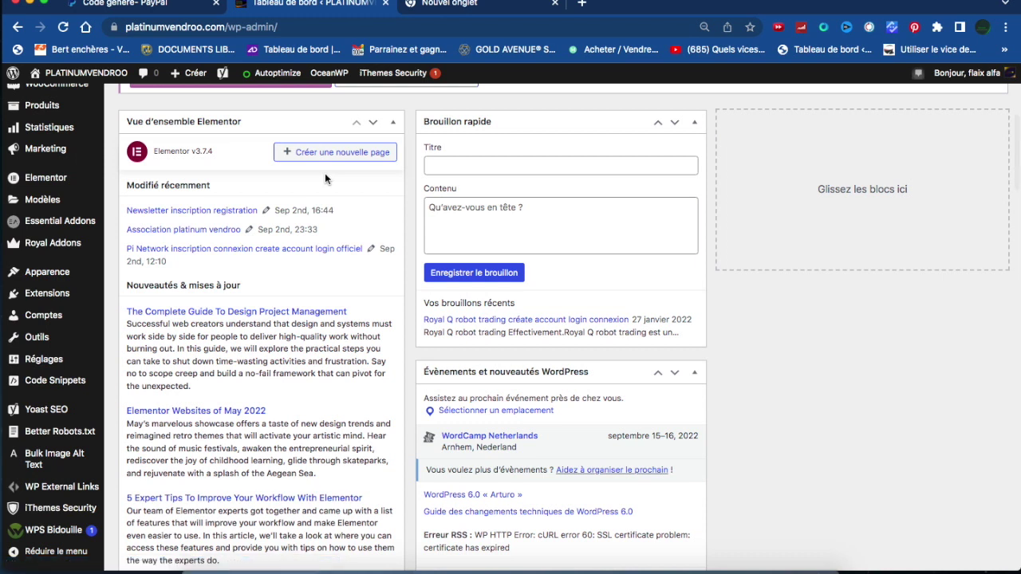
pyautogui.moveTo(90, 280)
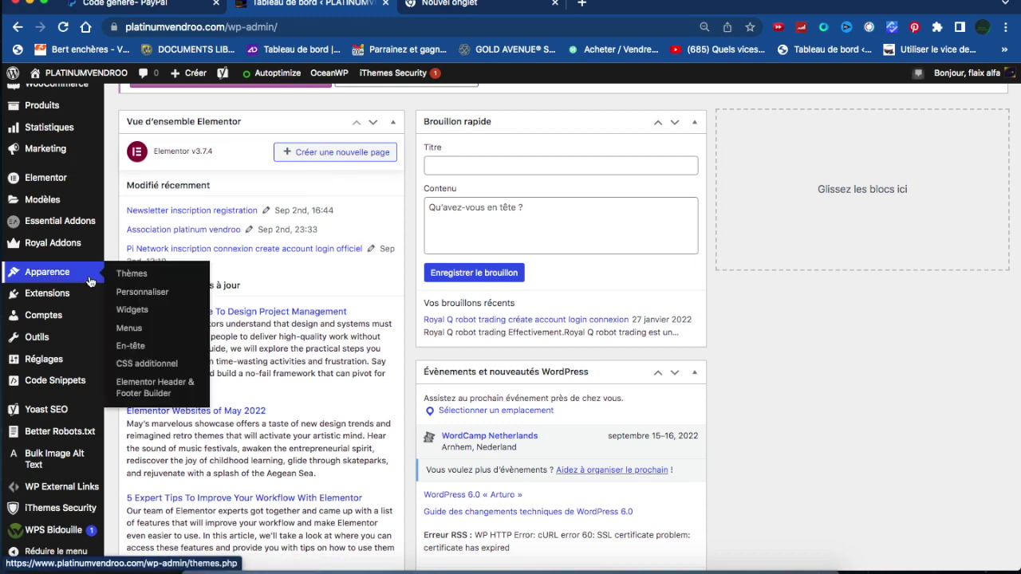
pyautogui.moveTo(64, 174)
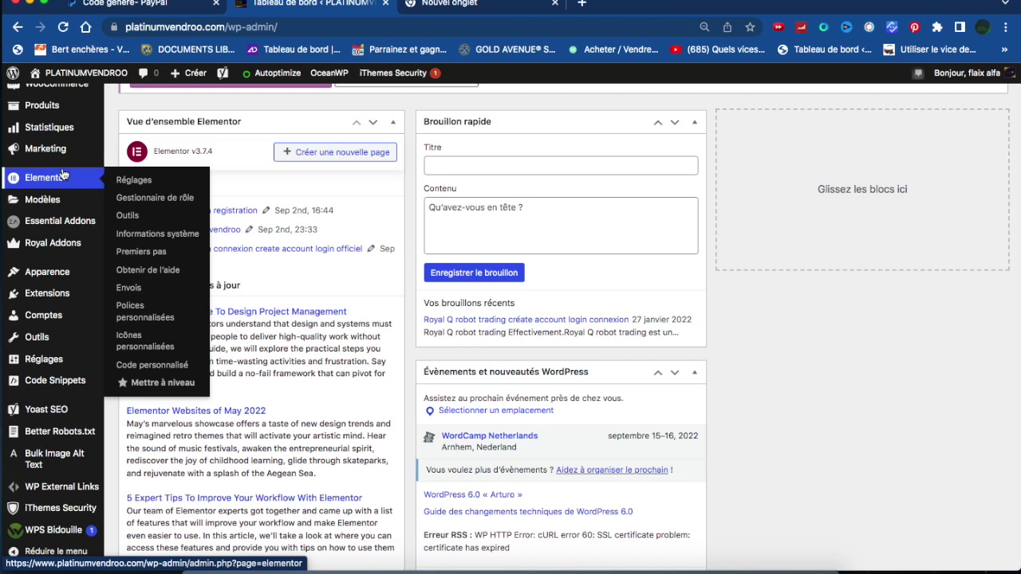
pyautogui.moveTo(36, 206)
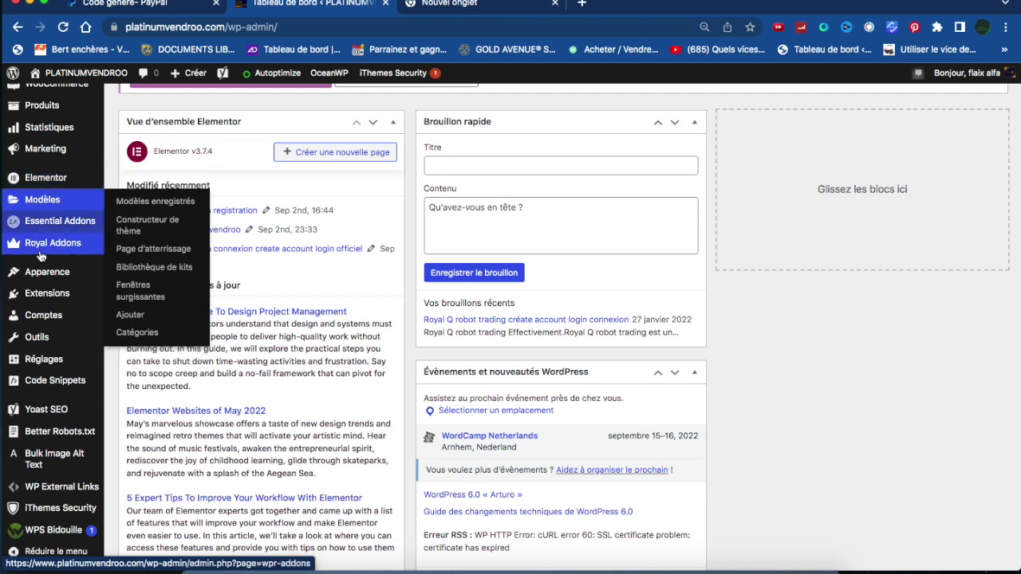
pyautogui.moveTo(46, 315)
pyautogui.click(191, 210)
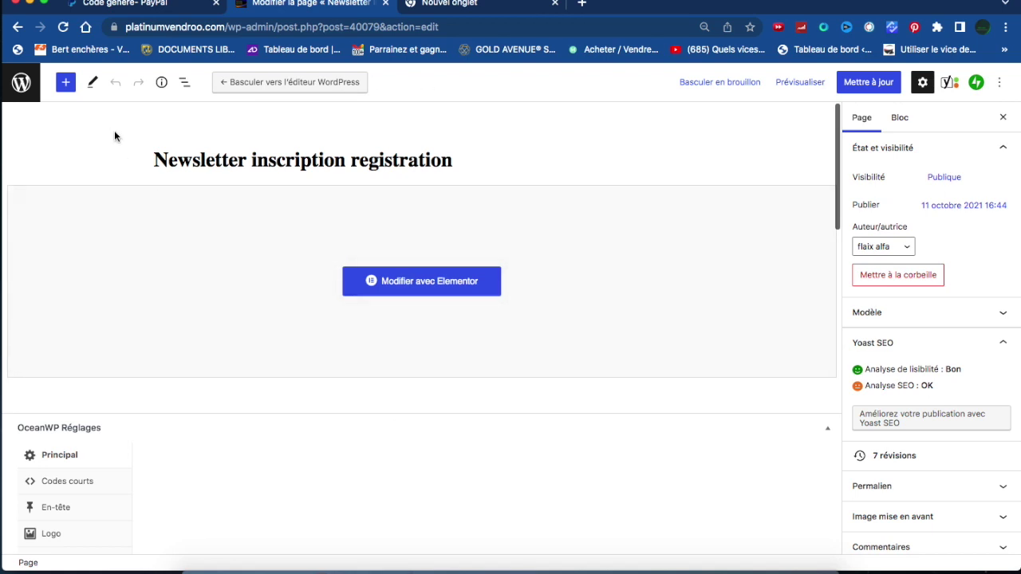
# Insert an HTML personnalisé block from the Widgets category into the newsletter page
pyautogui.click(66, 85)
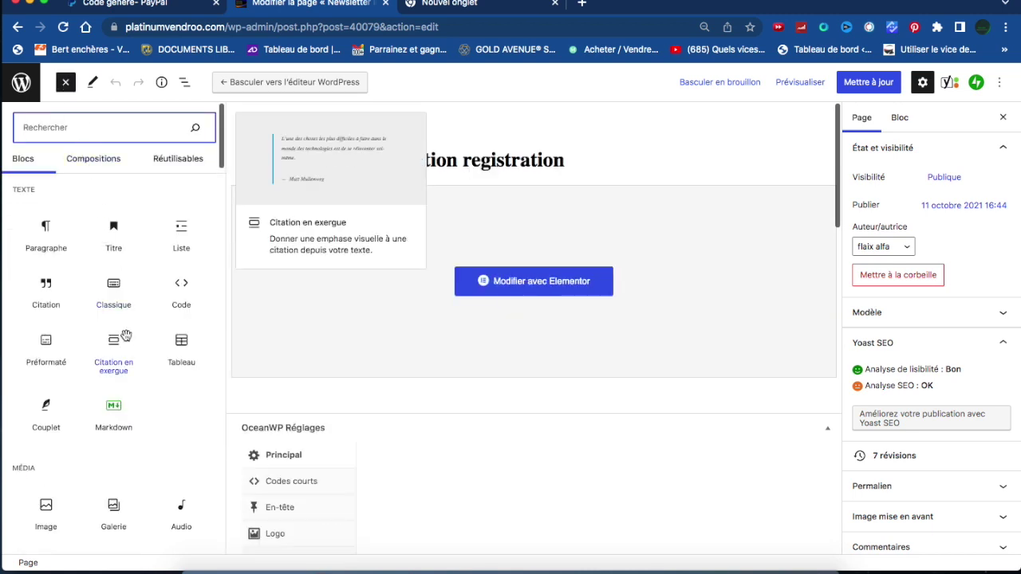
pyautogui.scroll(-3, 126, 336)
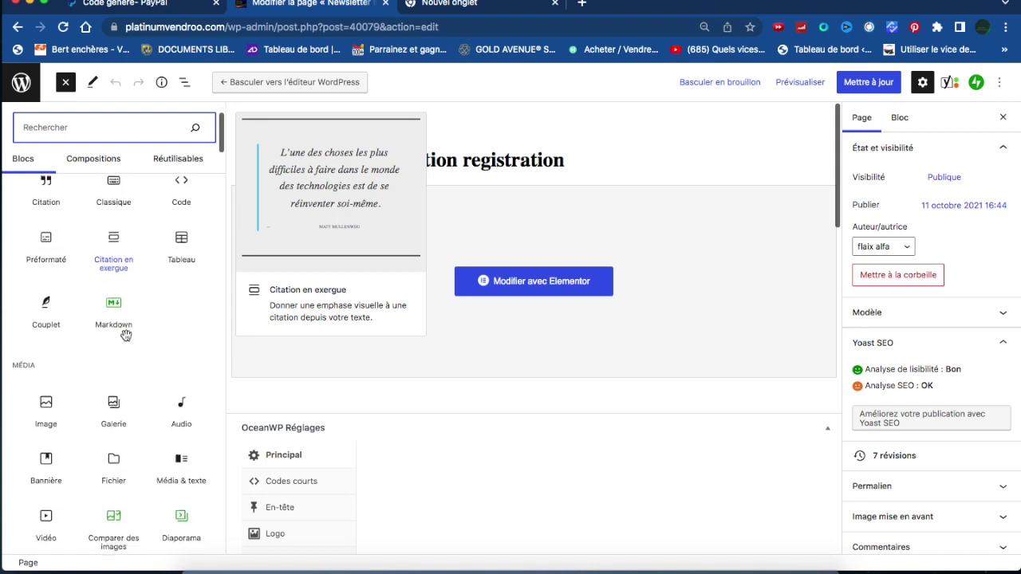
pyautogui.scroll(-5, 126, 335)
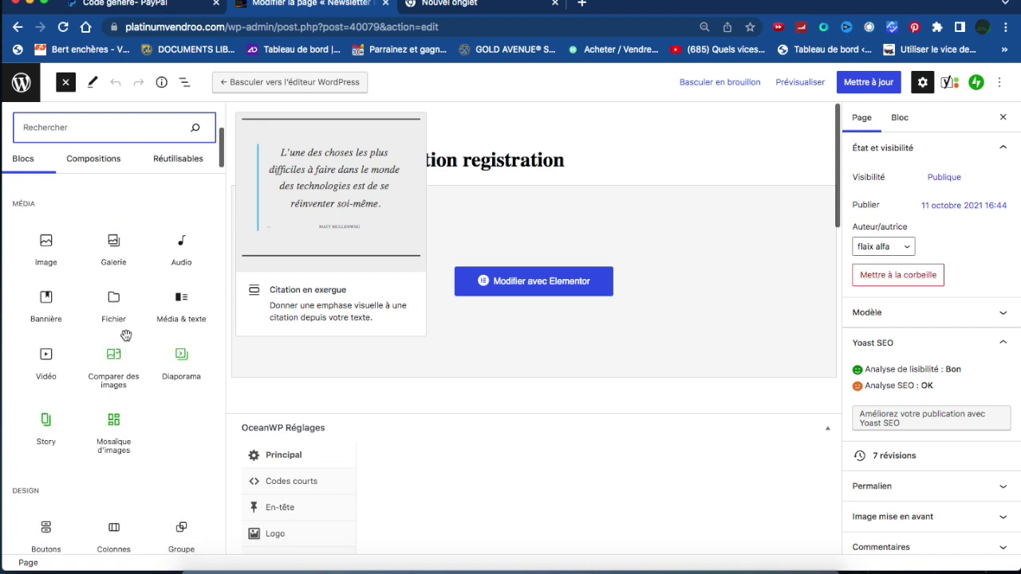
pyautogui.scroll(7, 126, 336)
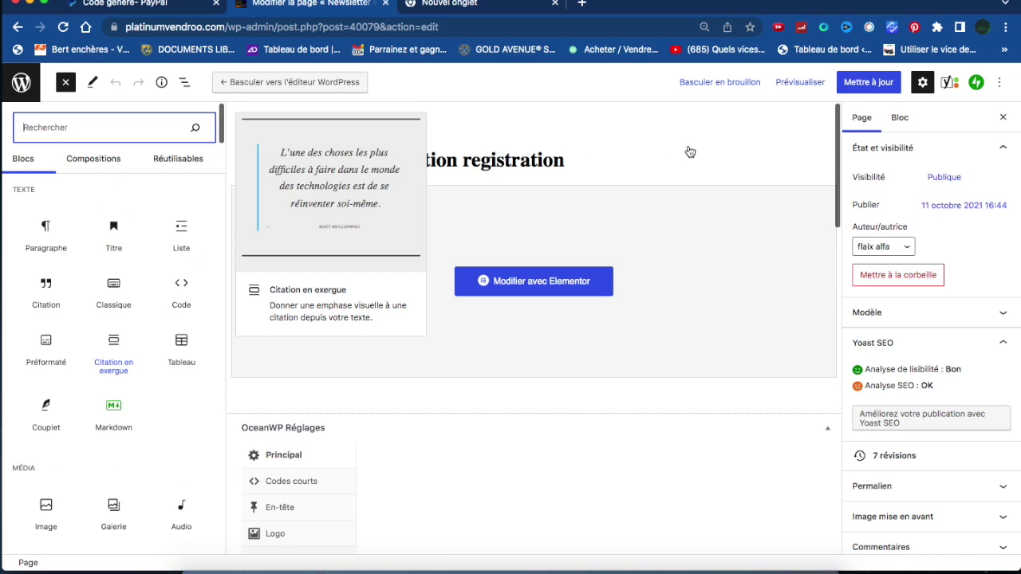
pyautogui.moveTo(90, 392)
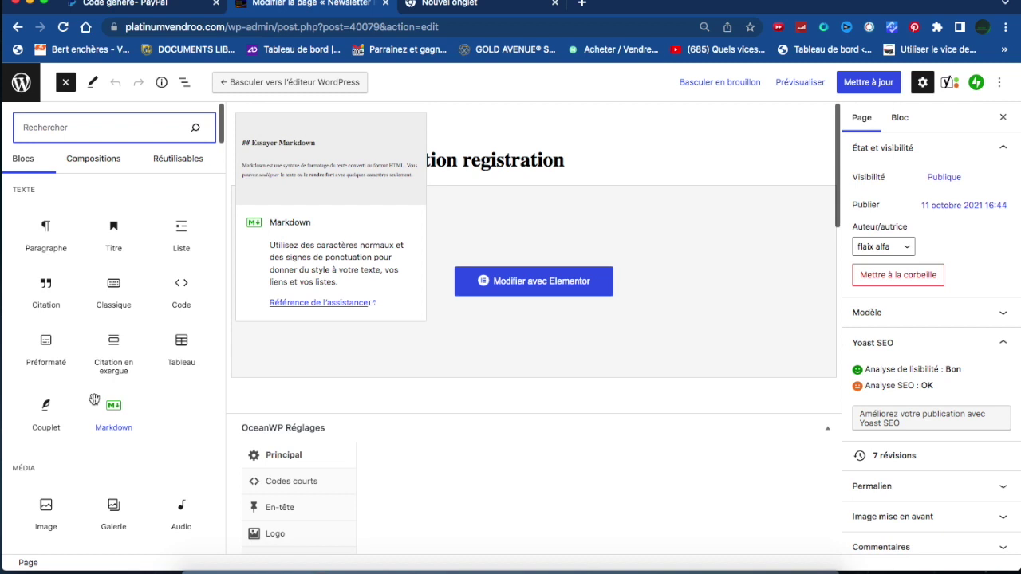
pyautogui.scroll(-4, 94, 399)
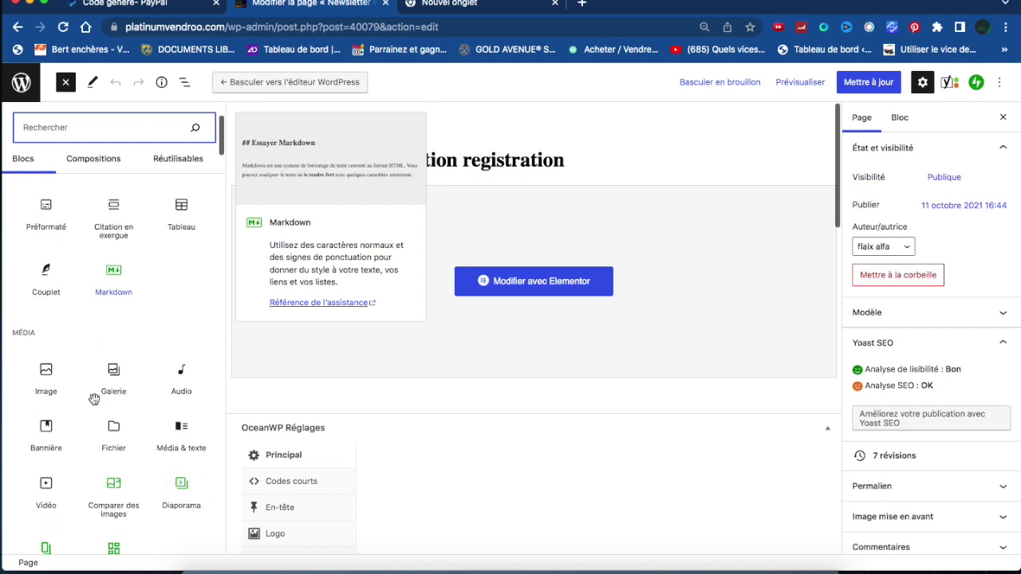
pyautogui.scroll(4, 94, 399)
pyautogui.scroll(-15, 95, 400)
pyautogui.scroll(-10, 95, 400)
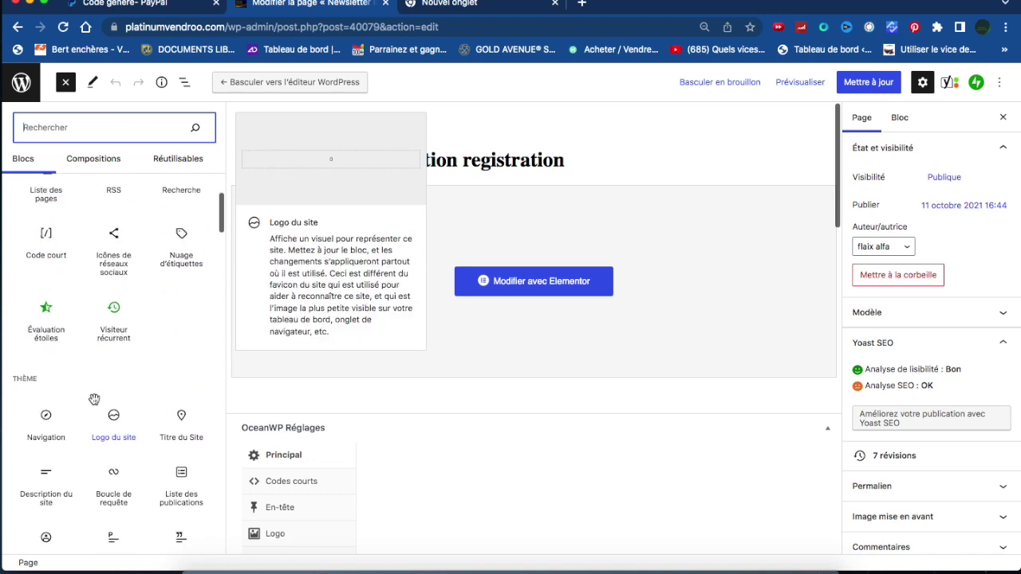
pyautogui.scroll(6, 94, 399)
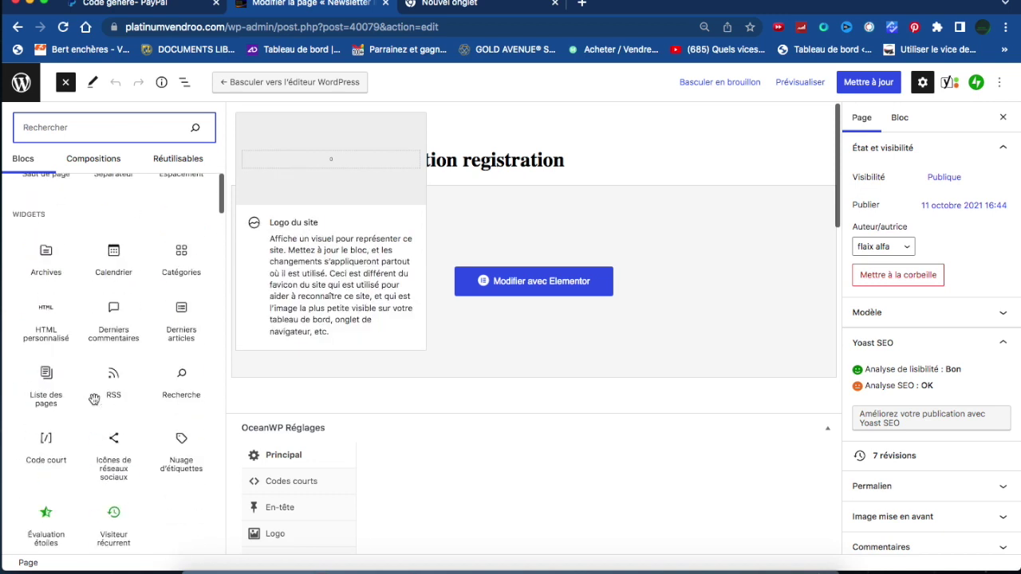
pyautogui.click(45, 320)
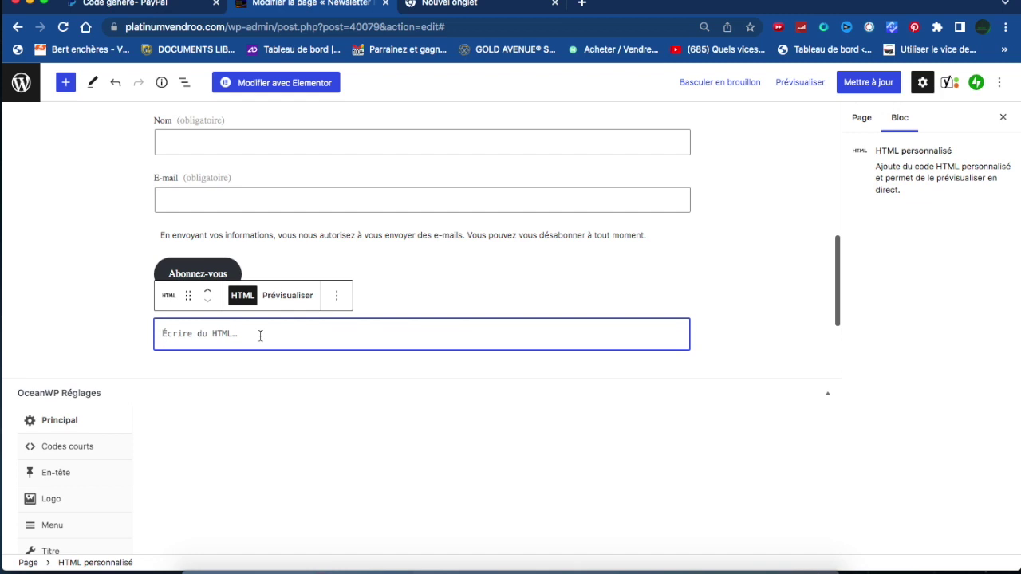
# Paste the PayPal Acheter button's form code into the custom HTML block and update the page
pyautogui.write('<form action="https://www.paypal.com/cgi-bin/webscr" method="post" target="_top"> <input type="hidden" name="cmd" value="_s-xclick"> <input type="hidden" name="hosted_button_id" value="M6Q22VFFRYSF2"> <input type="image" src="https://www.paypalobjects.com/fr_FR/FR/i/btn/btn_buynowCC_LG.gif" border="0" name="submit" alt="PayPal, le réflexe sécurité pour payer en ligne"> <img alt="" border="0" src="https://www.paypalobjects.com/fr_FR/i/scr/pixel.gif" width="1" height="1"> </form>')
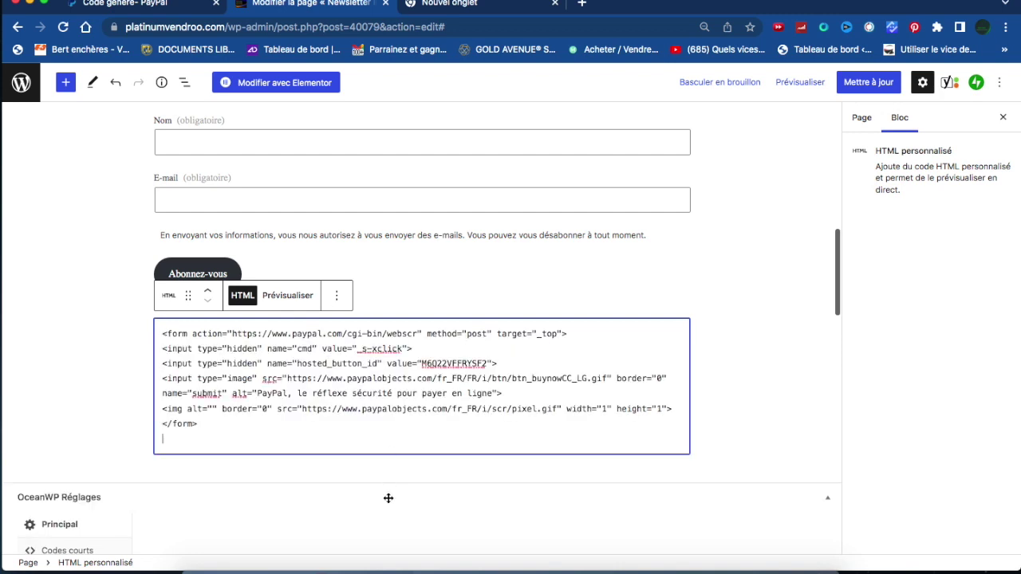
pyautogui.scroll(-5, 387, 496)
pyautogui.scroll(6, 387, 496)
pyautogui.scroll(-5, 387, 496)
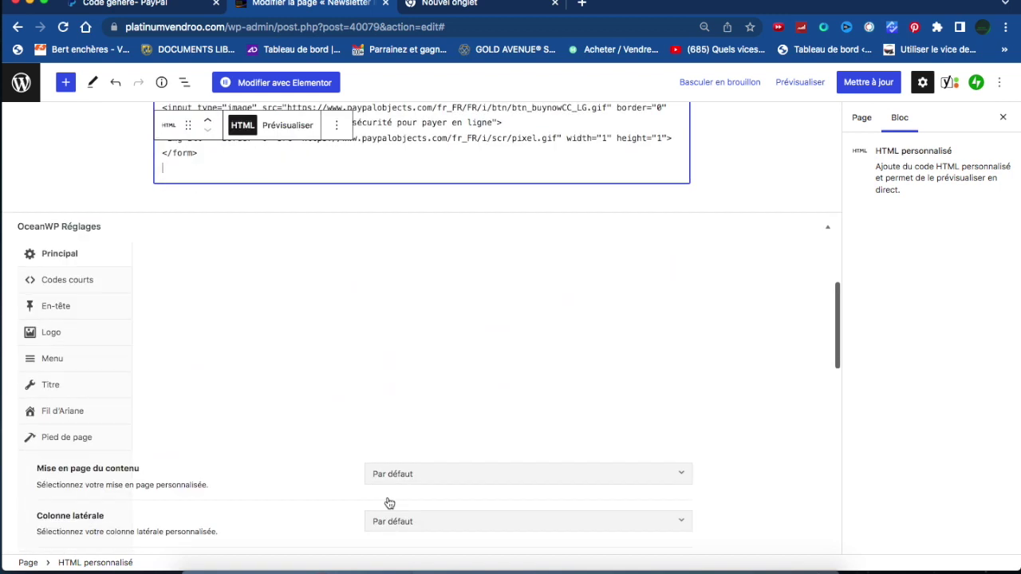
pyautogui.scroll(3, 389, 502)
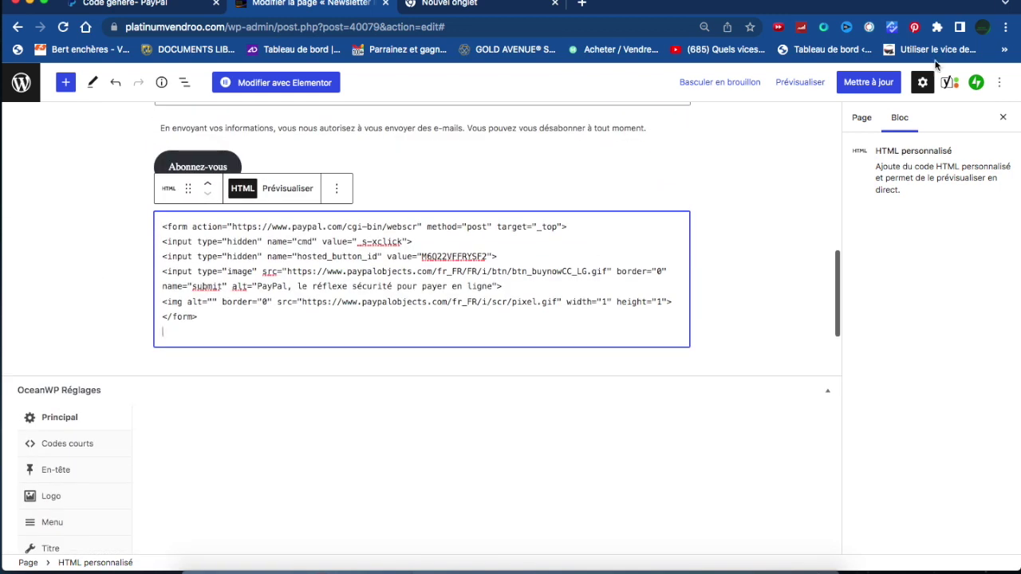
pyautogui.click(880, 86)
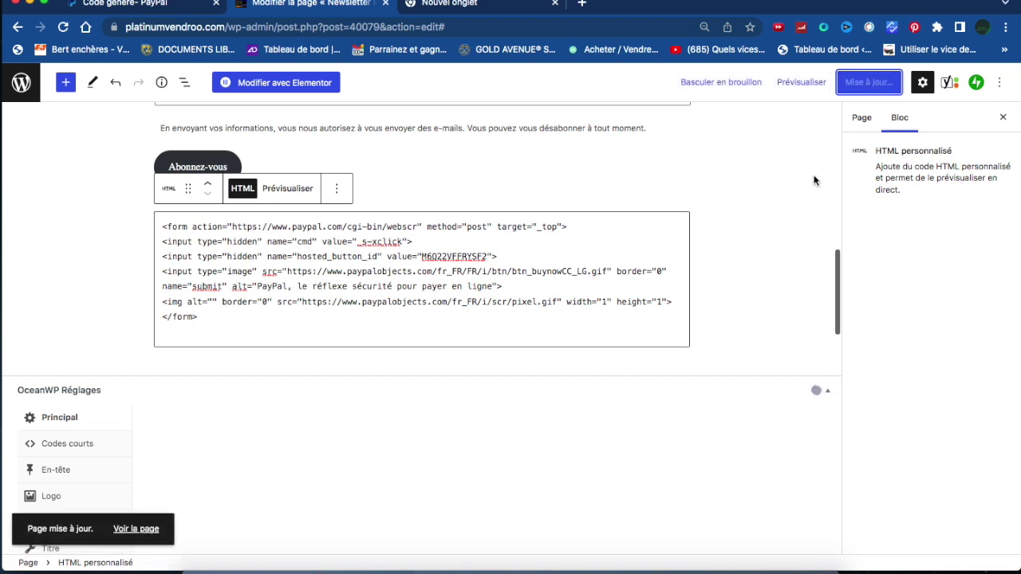
# View the published newsletter page and examine where the Acheter button is placed
pyautogui.click(123, 528)
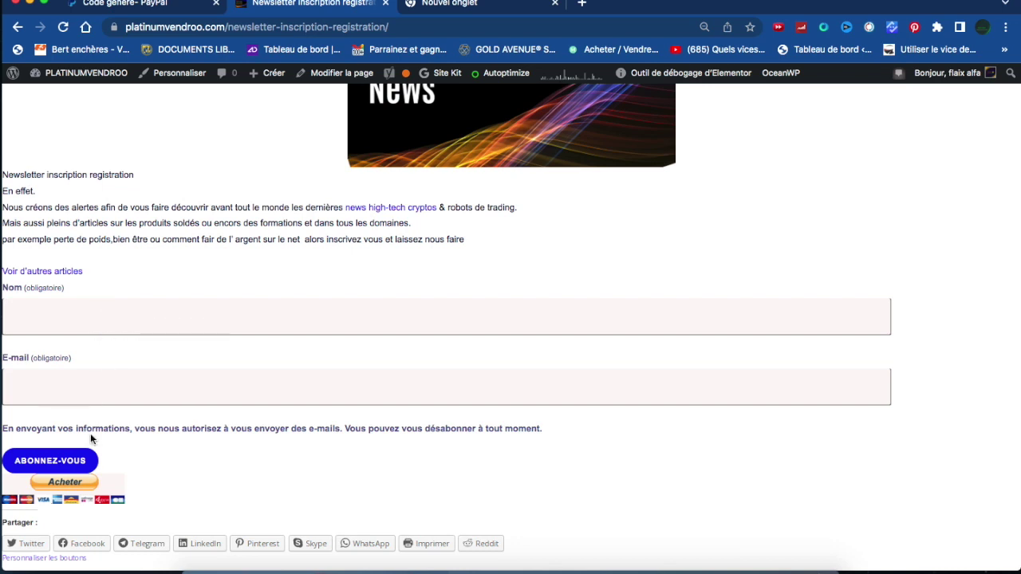
pyautogui.scroll(1, 304, 438)
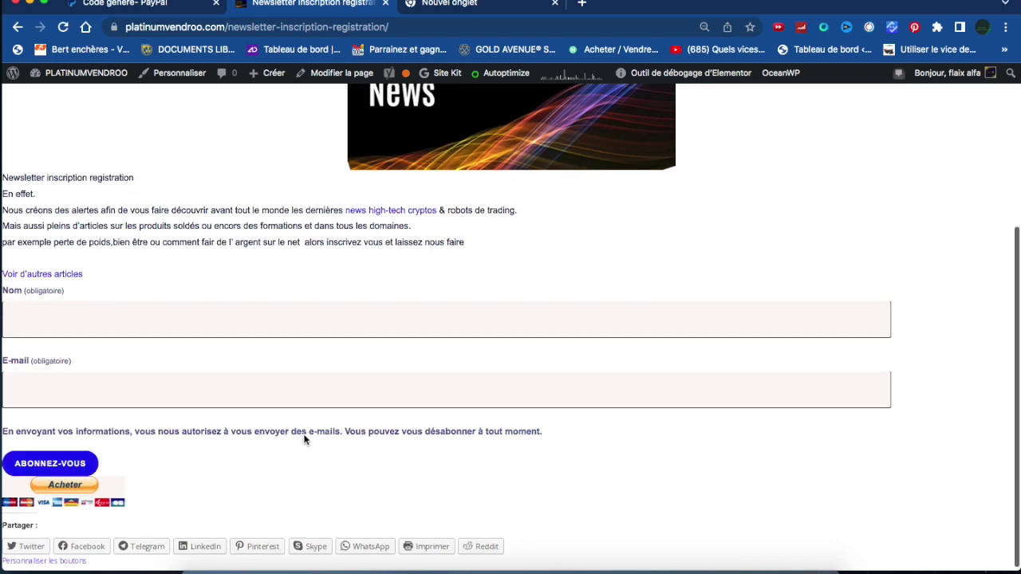
pyautogui.scroll(5, 304, 438)
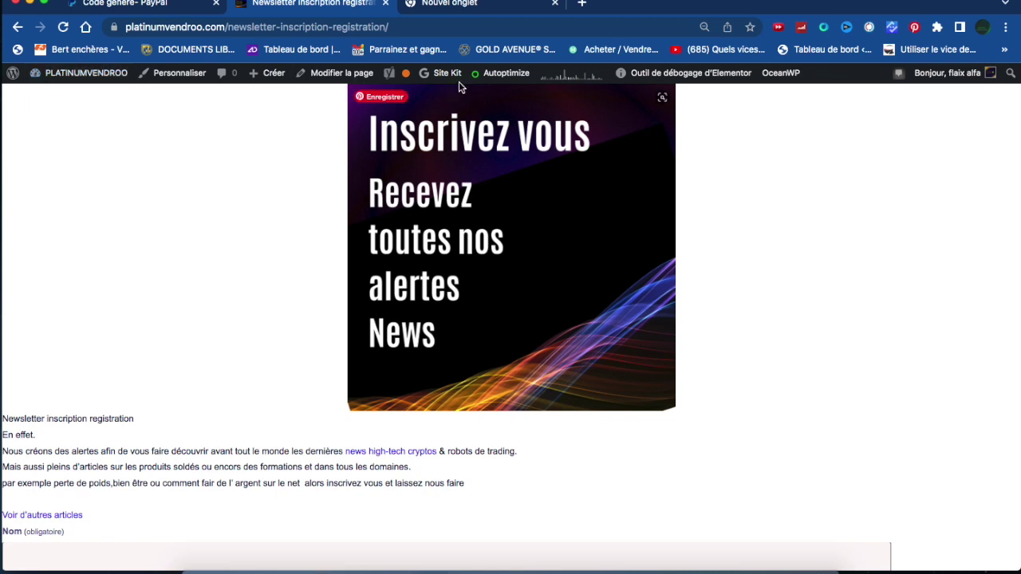
# Return from the published page to the site's administration dashboard
pyautogui.moveTo(91, 73)
pyautogui.click(84, 96)
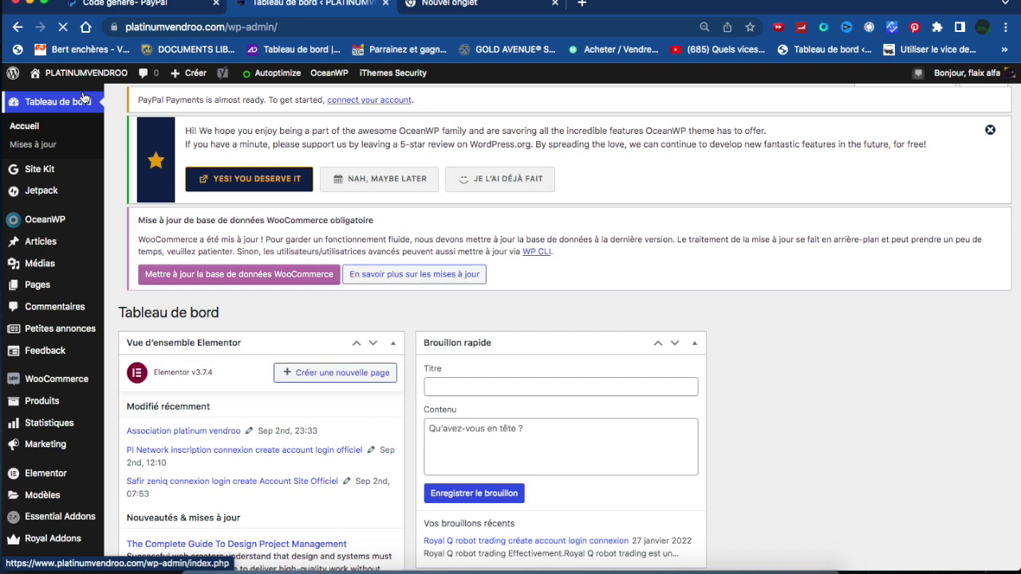
pyautogui.scroll(-5, 494, 380)
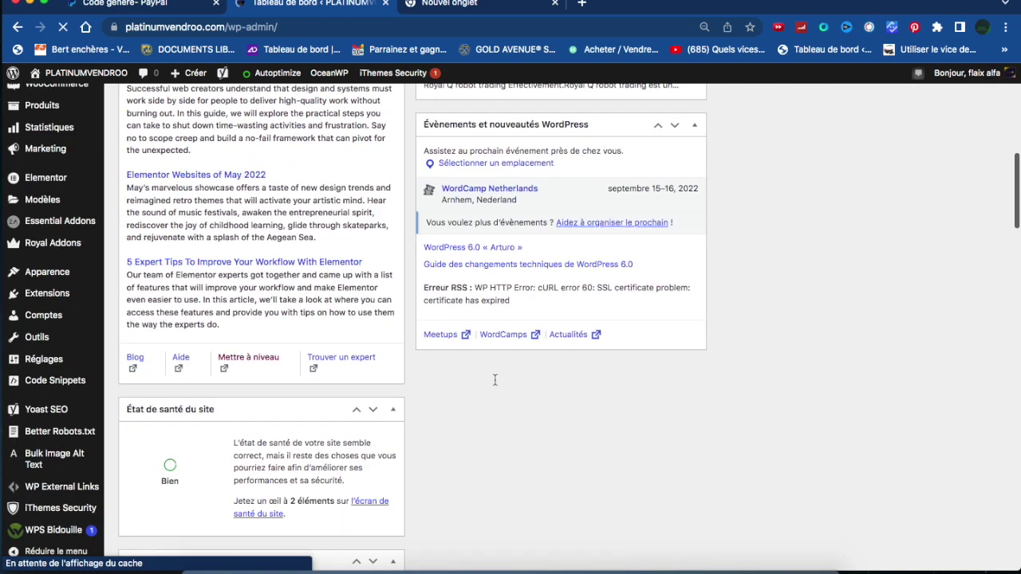
# Open the Newsletter inscription registration page from the list of all site pages and edit it with Elementor
pyautogui.scroll(-3, 494, 380)
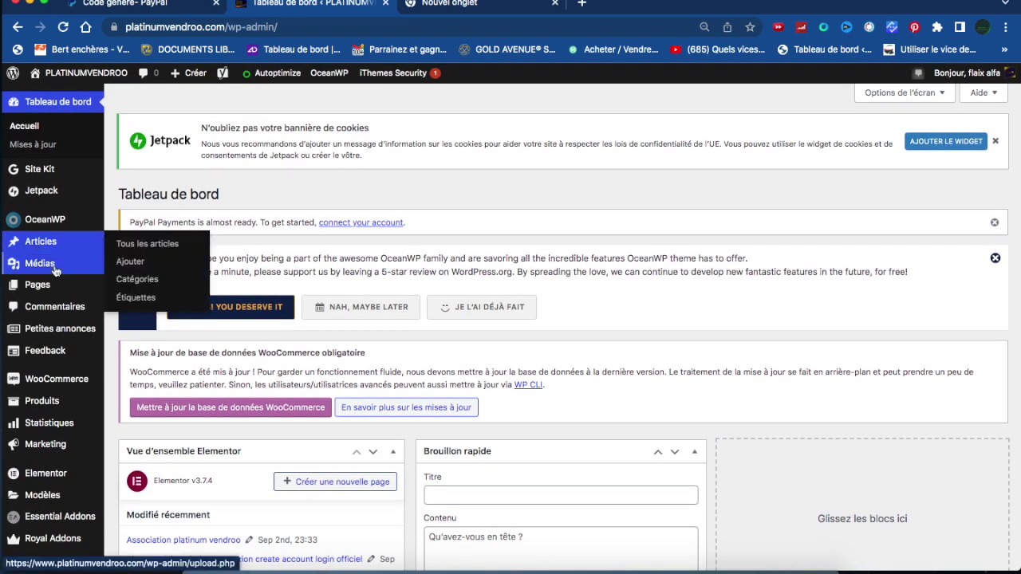
pyautogui.moveTo(45, 285)
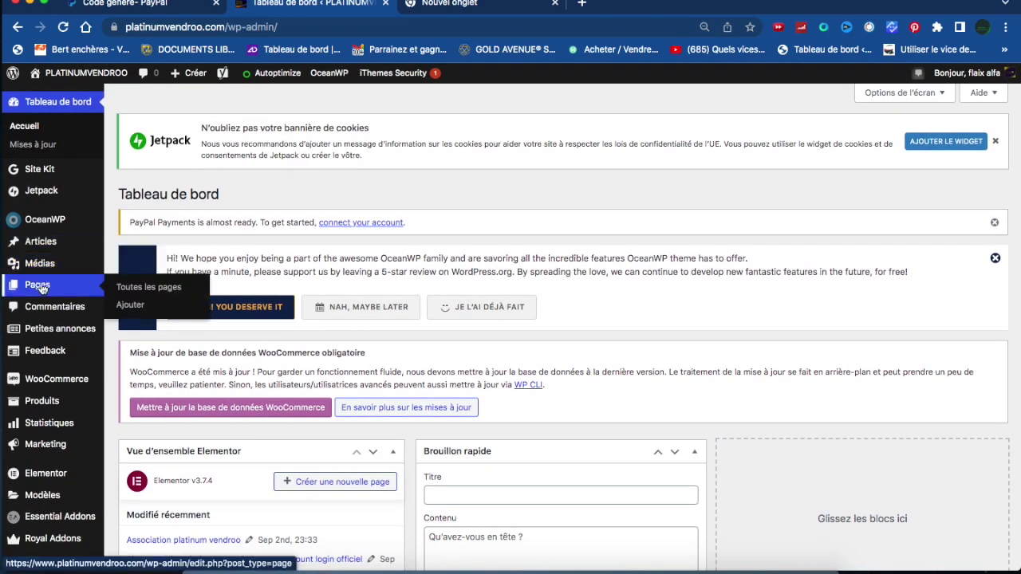
pyautogui.click(159, 292)
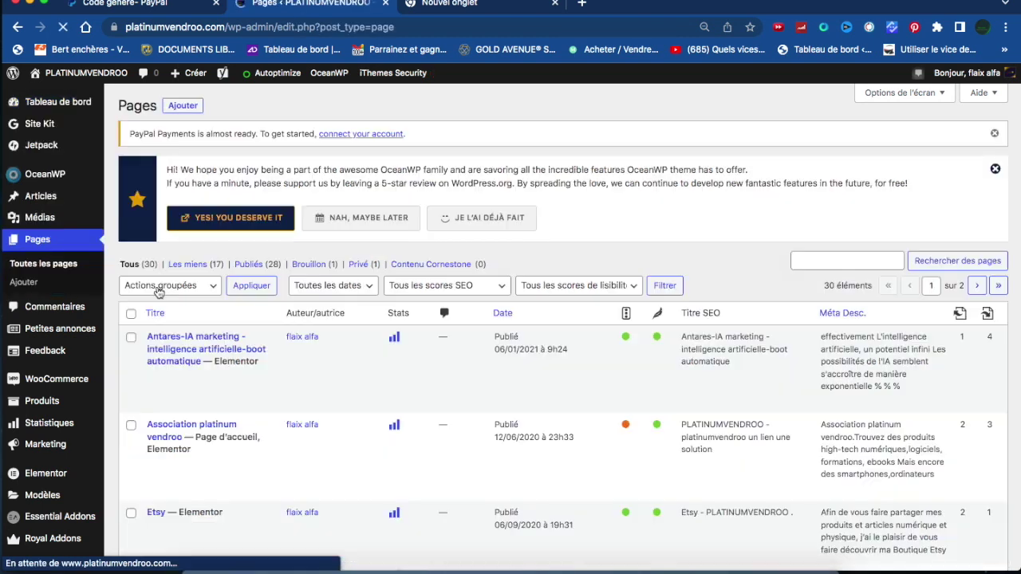
pyautogui.scroll(-6, 383, 438)
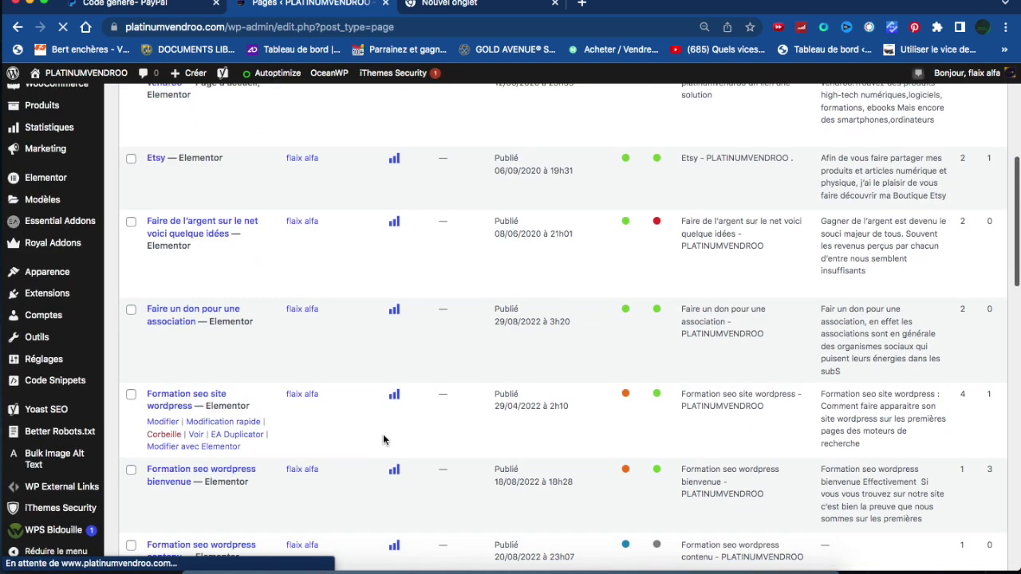
pyautogui.scroll(-5, 383, 439)
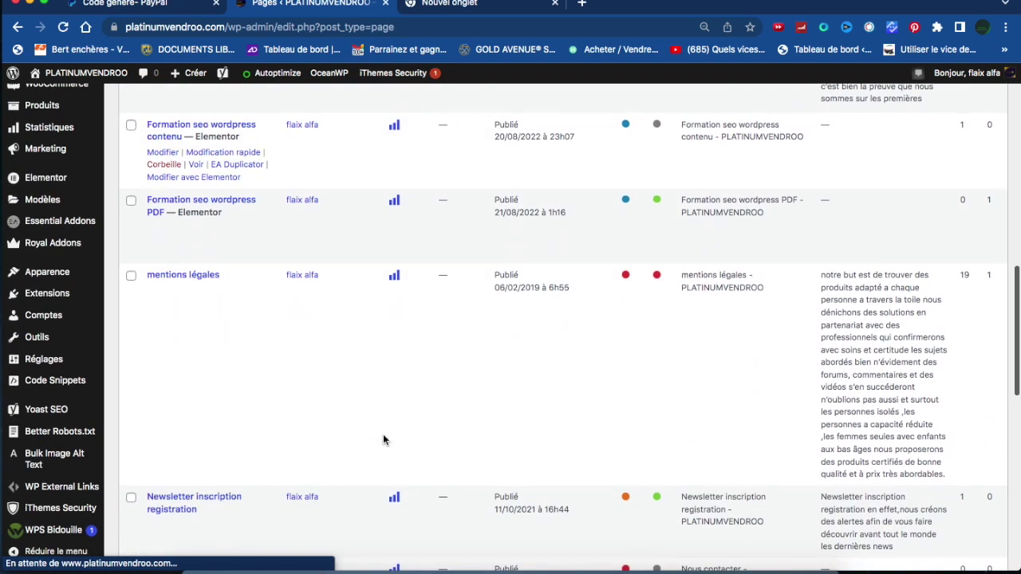
pyautogui.scroll(-3, 383, 440)
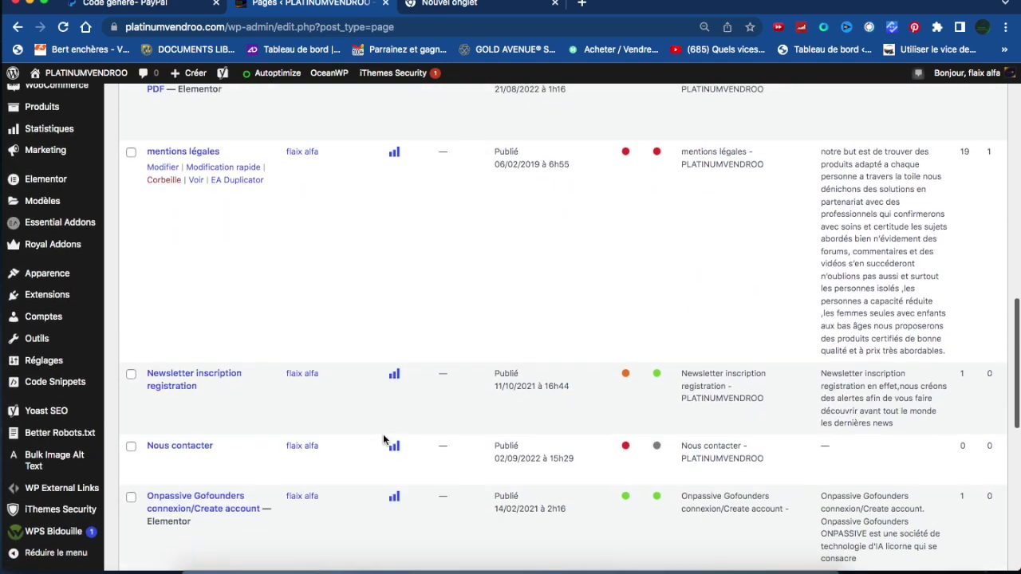
pyautogui.click(220, 380)
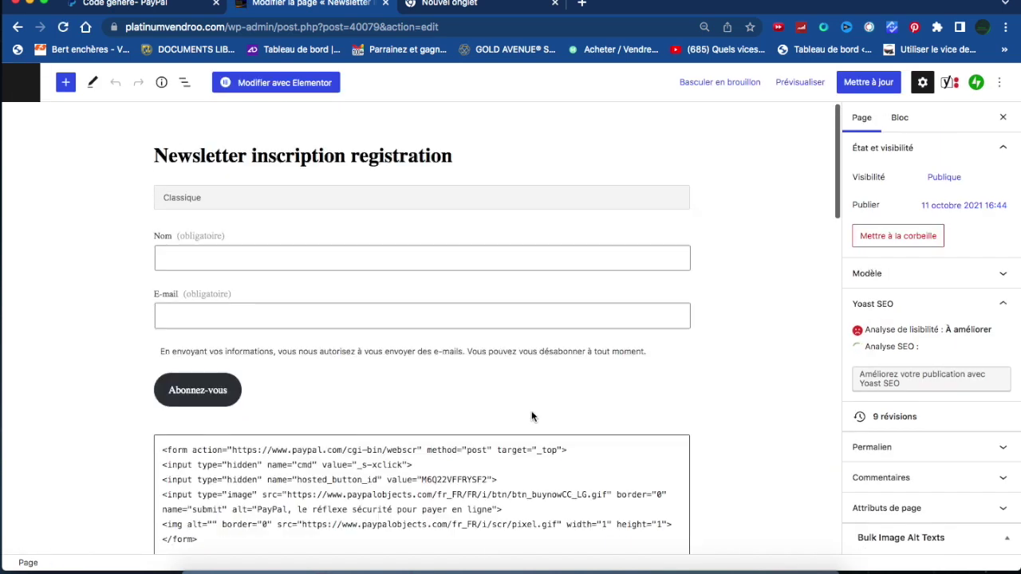
pyautogui.click(282, 87)
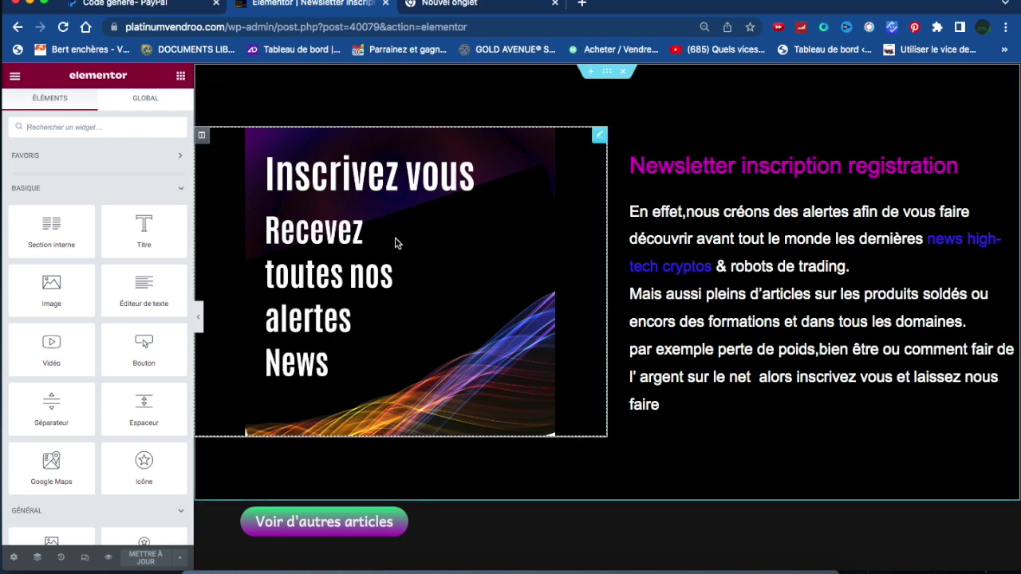
# Add a new single-column section below the "Voir d'autres articles" button
pyautogui.scroll(-3, 397, 240)
pyautogui.scroll(-1, 396, 239)
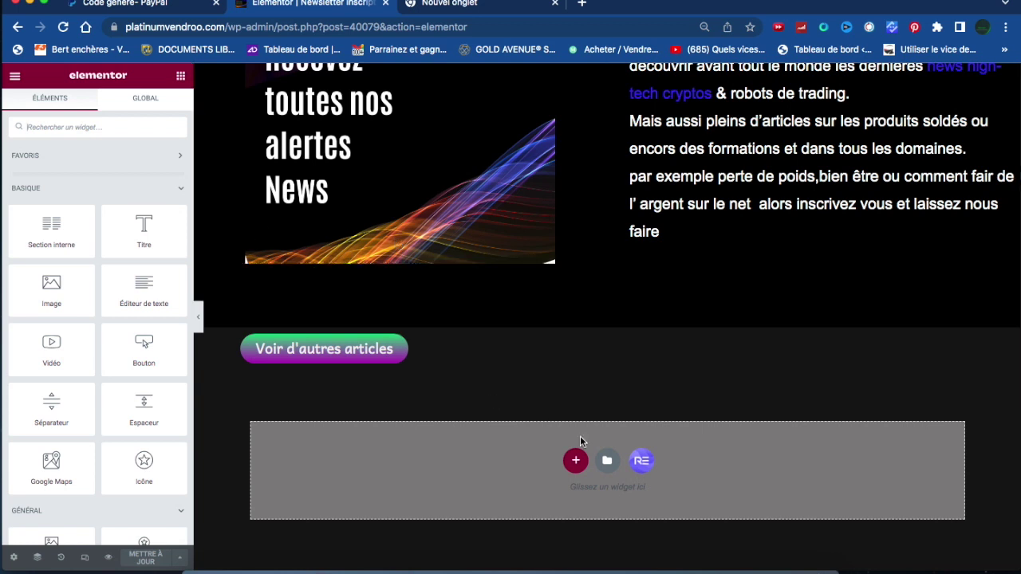
pyautogui.click(576, 461)
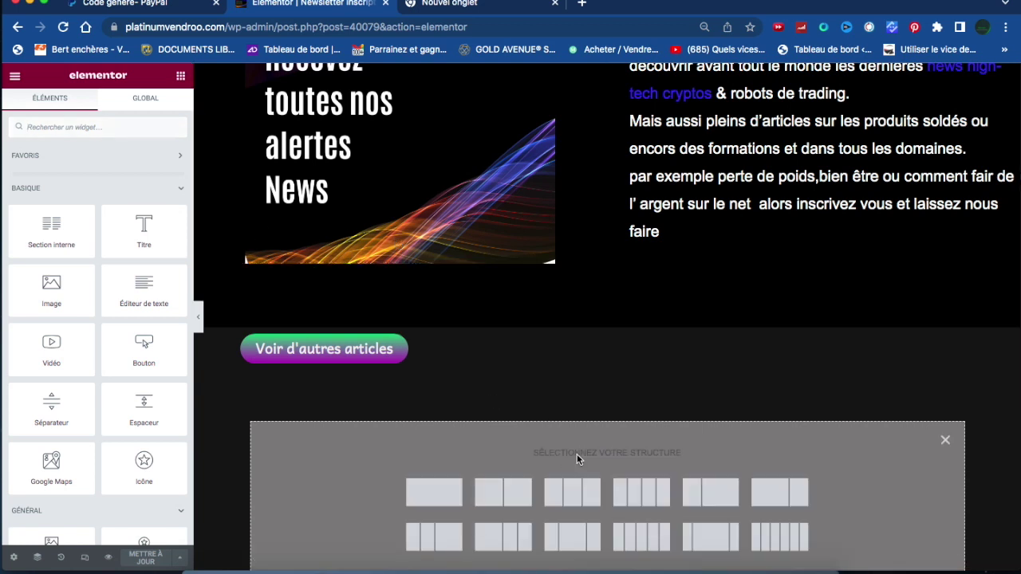
pyautogui.click(433, 492)
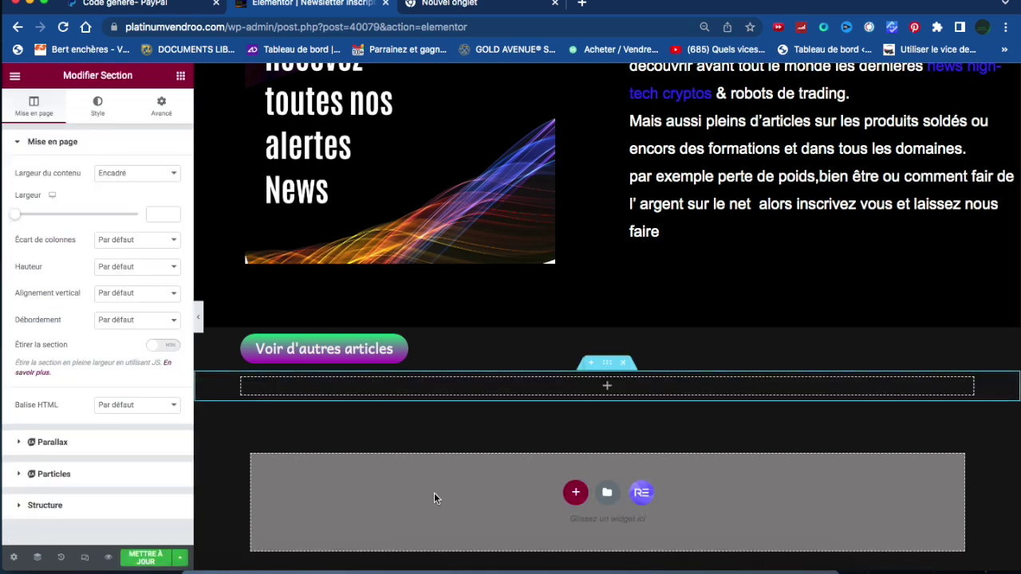
# Place an HTML widget in the new section and paste the PayPal Acheter button's form code into it
pyautogui.click(182, 80)
pyautogui.scroll(-2, 91, 389)
pyautogui.scroll(-10, 91, 389)
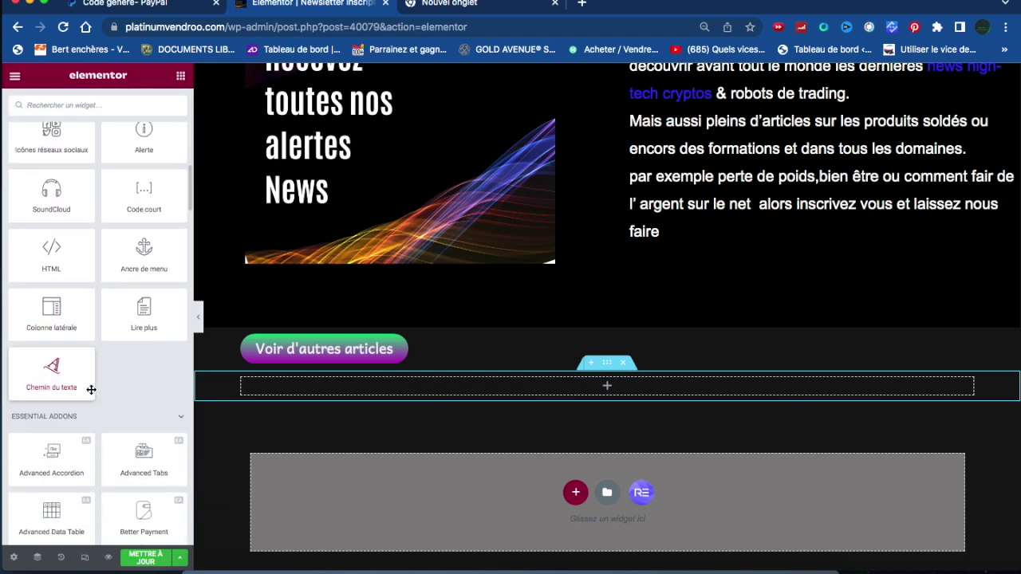
pyautogui.scroll(3, 91, 389)
pyautogui.moveTo(48, 384); pyautogui.dragTo(555, 393)
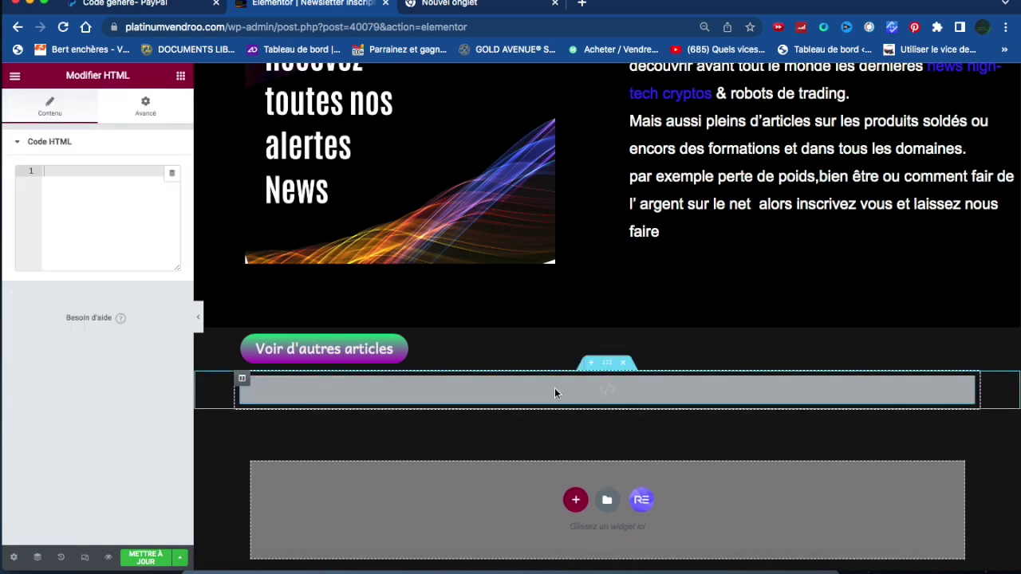
pyautogui.click(54, 181)
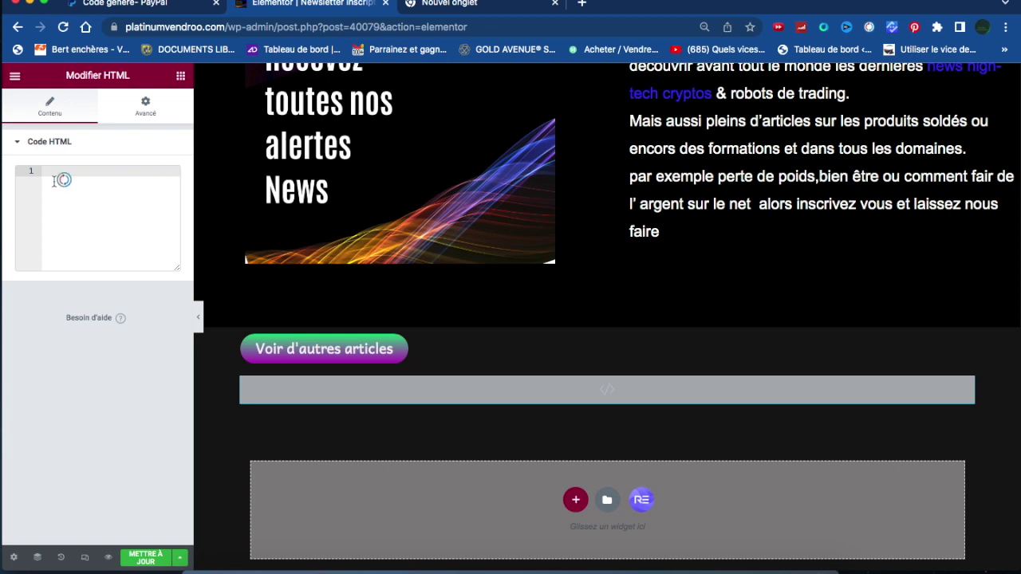
pyautogui.write('<form action="https://www.paypal.com/cgi-bin/webscr" method="post" target="_top"> <input type="hidden" name="cmd" value="_s-xclick"> <input type="hidden" name="hosted_button_id" value="M6Q2VFFRYSF2"> <input type="image" src="https://www.paypalobjects.com/fr_FR/FR/i/btn/btn_buynowCC_LG.gif" border="0" name="submit" alt="PayPal, le réflexe sécurité pour payer en ligne"> <img alt="" border="0" src="https://www.paypalobjects.com/fr_FR/i/scr/pixel.gif" width="1" height="1"> </form>')
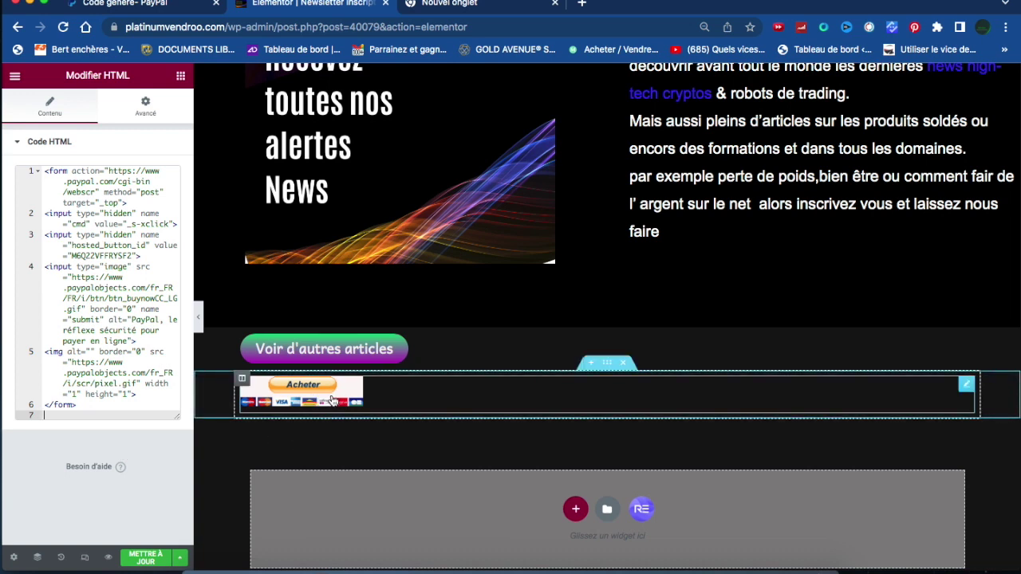
# Preview the page, test the Acheter button up to its PayPal payment page and return to the Elementor editor
pyautogui.click(110, 559)
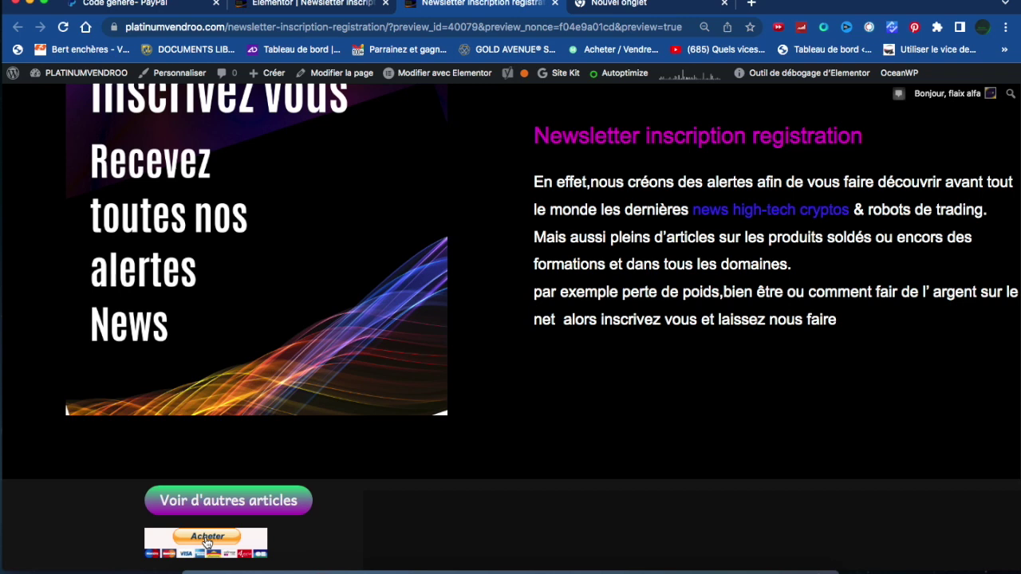
pyautogui.click(206, 541)
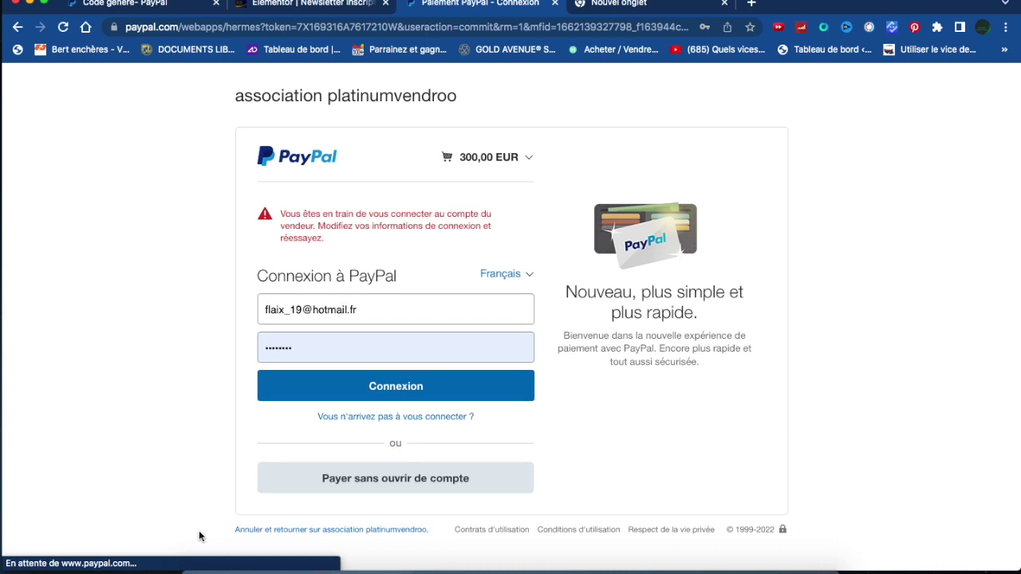
pyautogui.scroll(-1, 345, 323)
pyautogui.scroll(1, 346, 323)
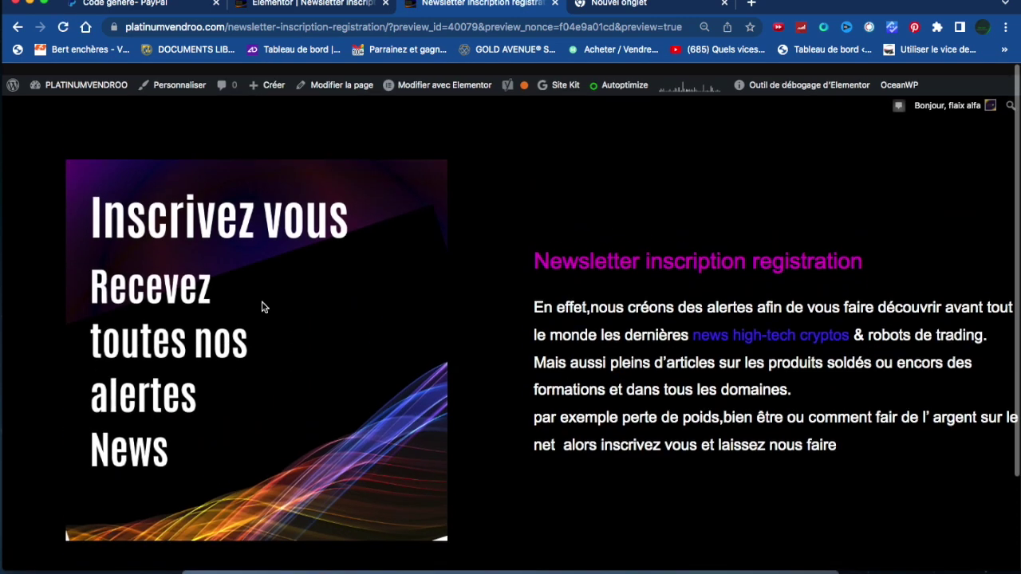
pyautogui.click(291, 5)
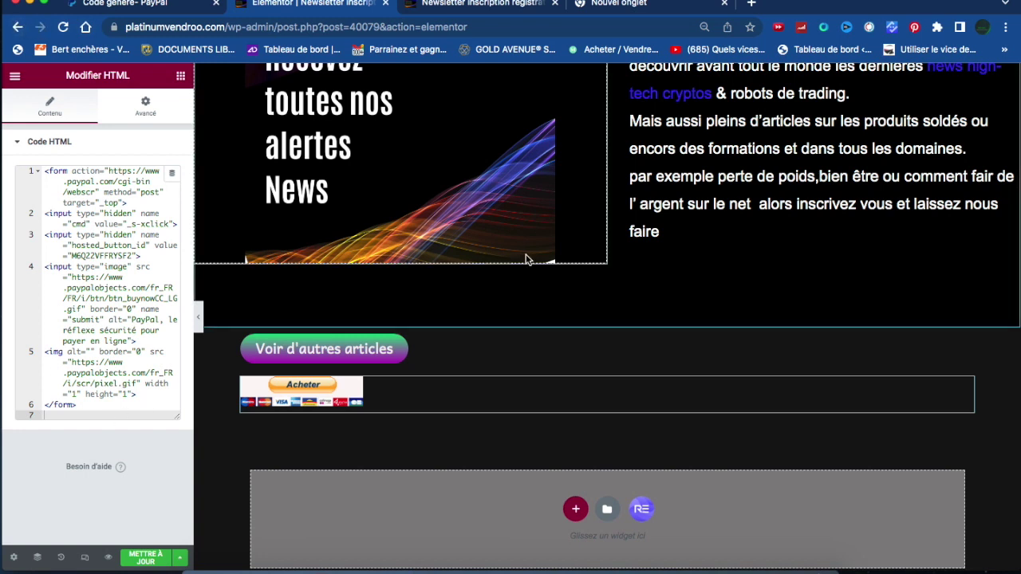
pyautogui.scroll(2, 427, 351)
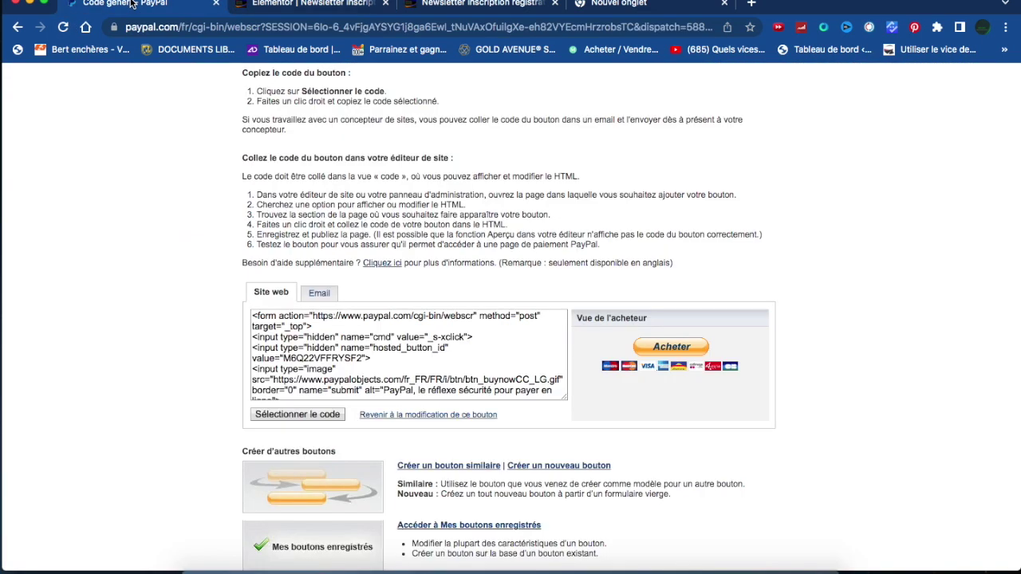
# Review PayPal's generated button code, its installation instructions and the options for creating other buttons
pyautogui.click(131, 4)
pyautogui.scroll(-3, 428, 346)
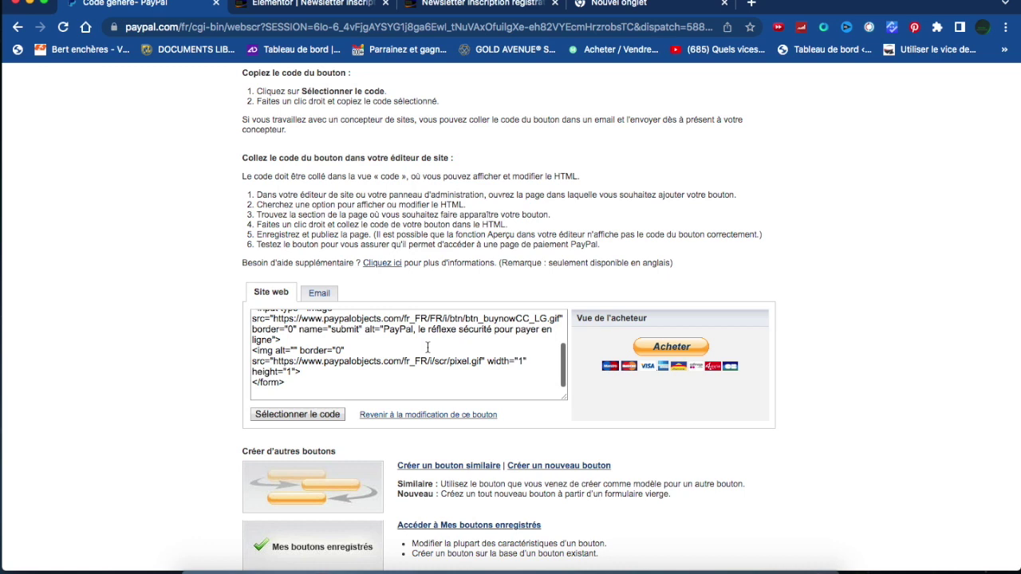
pyautogui.scroll(-1, 427, 347)
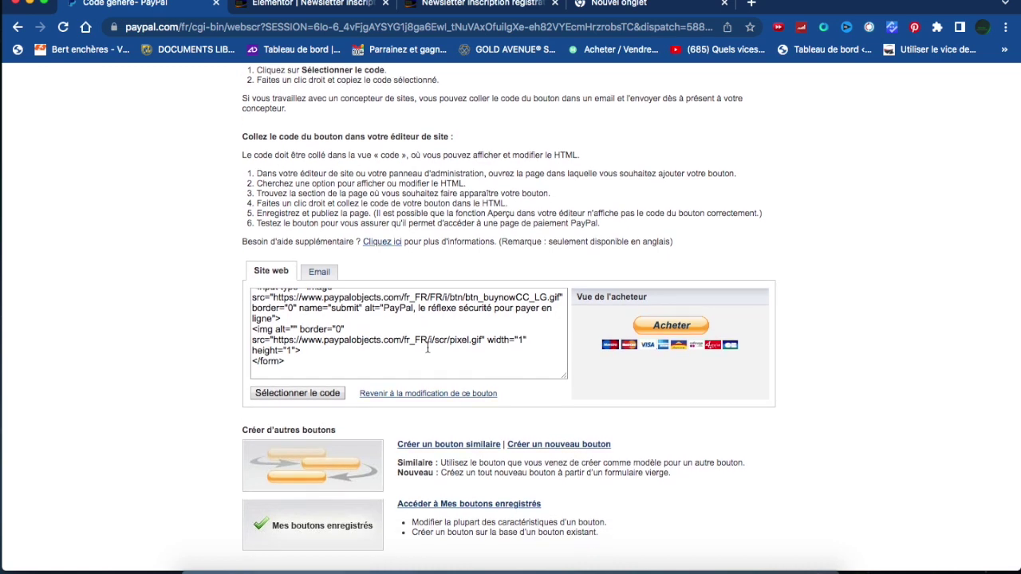
pyautogui.scroll(-1, 428, 348)
pyautogui.scroll(2, 427, 347)
pyautogui.scroll(-2, 427, 347)
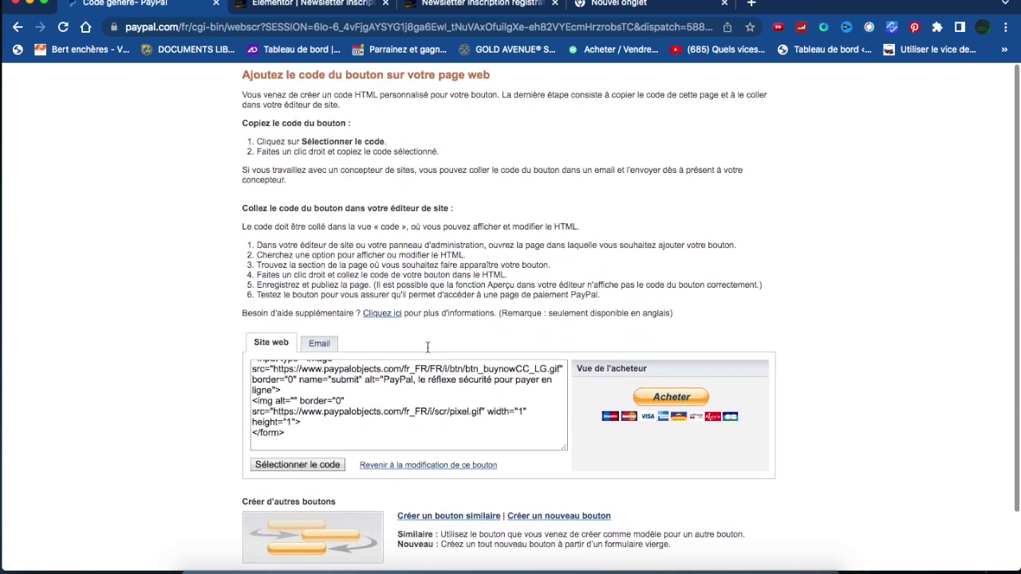
pyautogui.scroll(3, 427, 345)
pyautogui.scroll(-2, 427, 345)
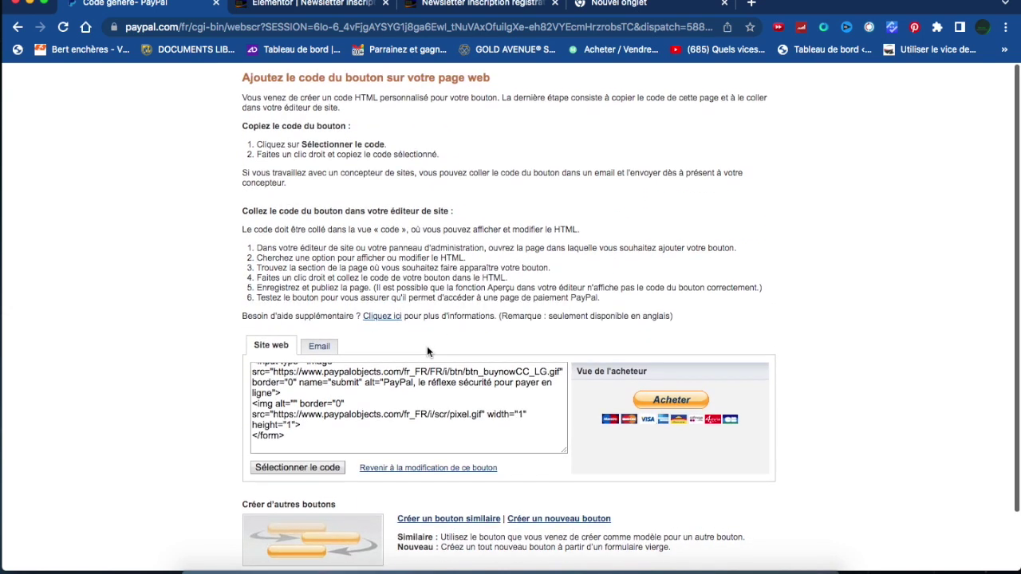
pyautogui.scroll(-2, 427, 351)
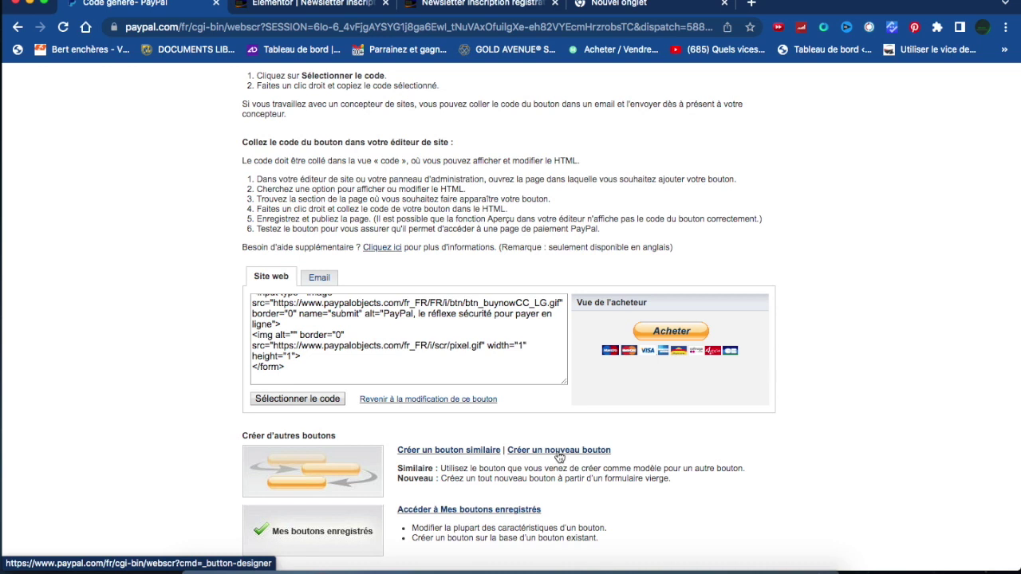
# Access the saved PayPal buttons and permanently delete the FORMATION DROPSHIPPING button
pyautogui.click(463, 512)
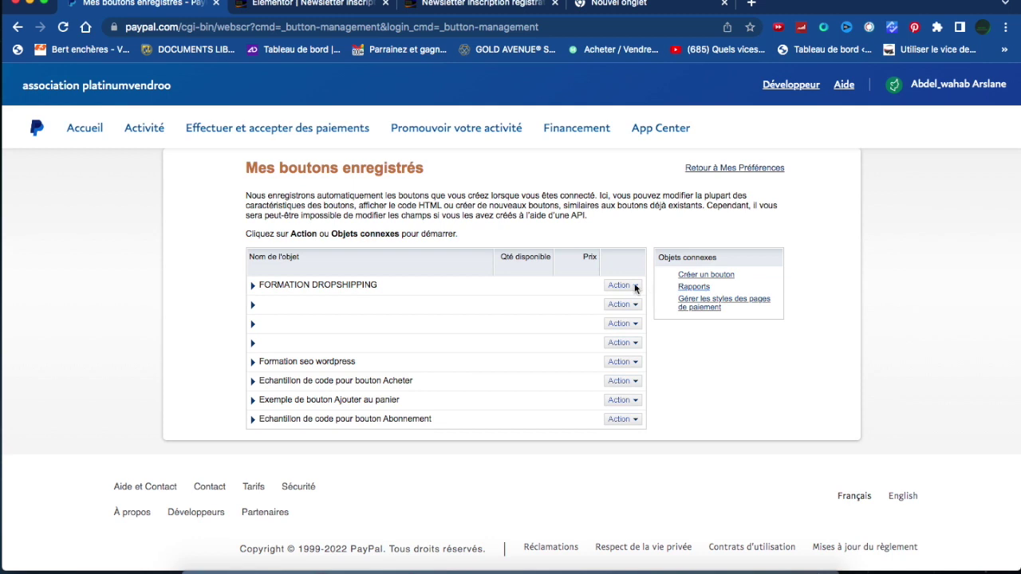
pyautogui.click(621, 286)
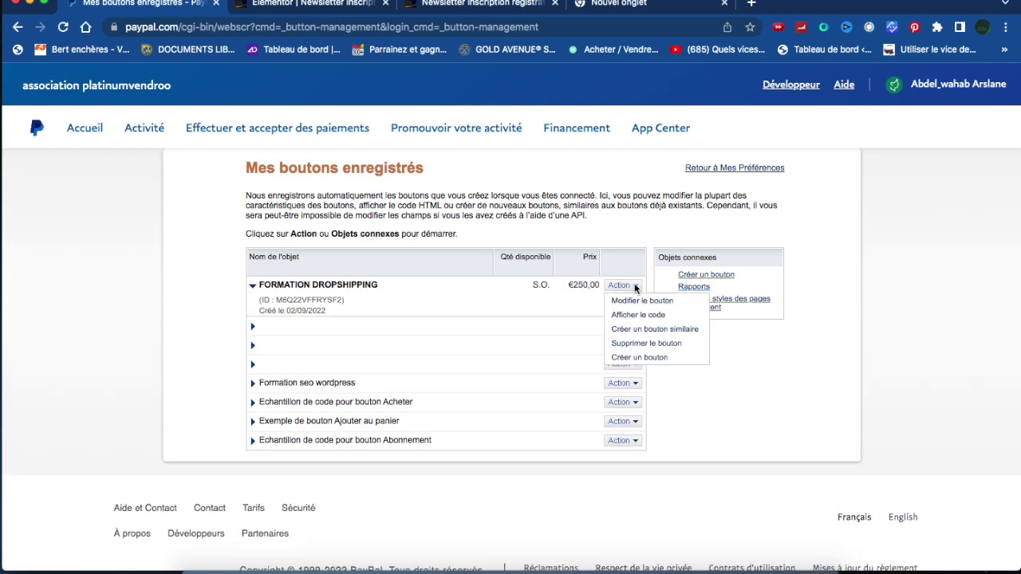
pyautogui.click(651, 345)
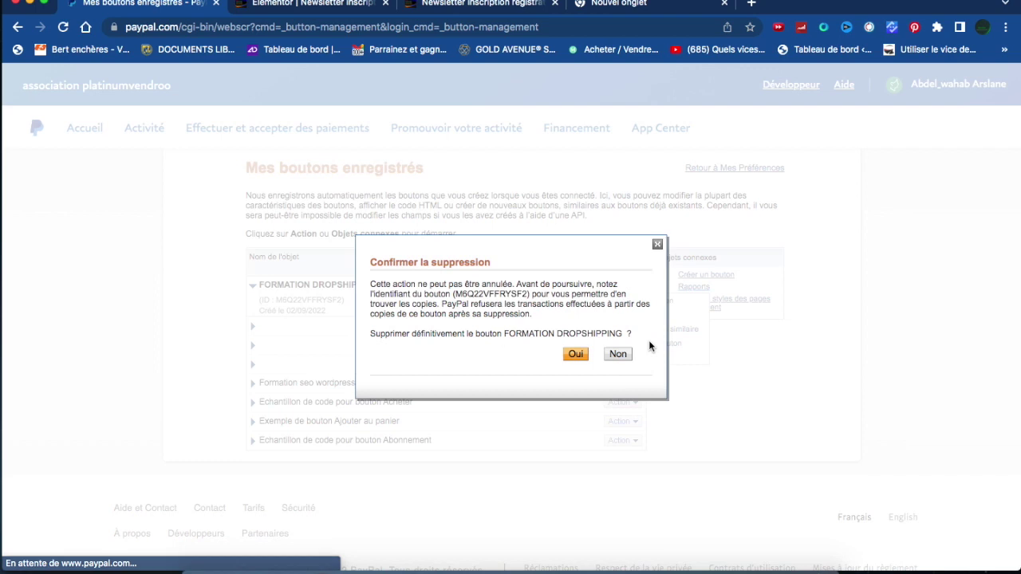
pyautogui.click(576, 354)
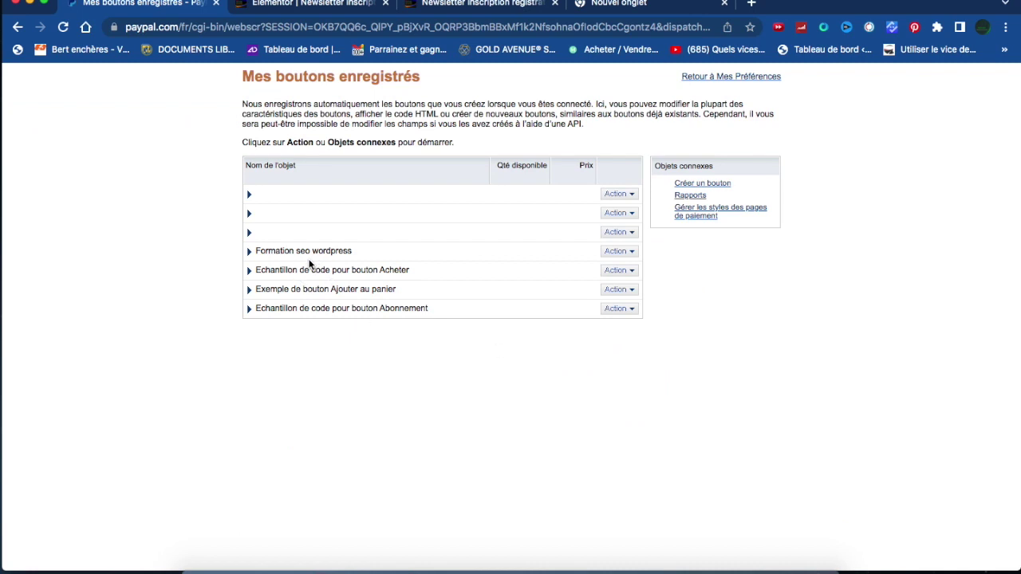
# Examine the actions available for the saved Formation seo wordpress button and return to the account preferences
pyautogui.click(631, 252)
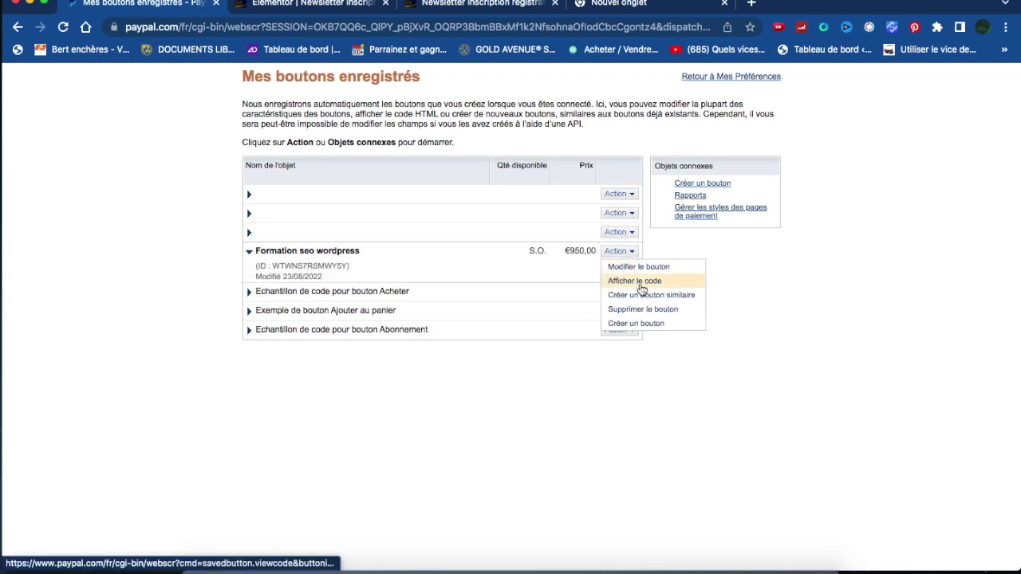
pyautogui.scroll(-1, 642, 289)
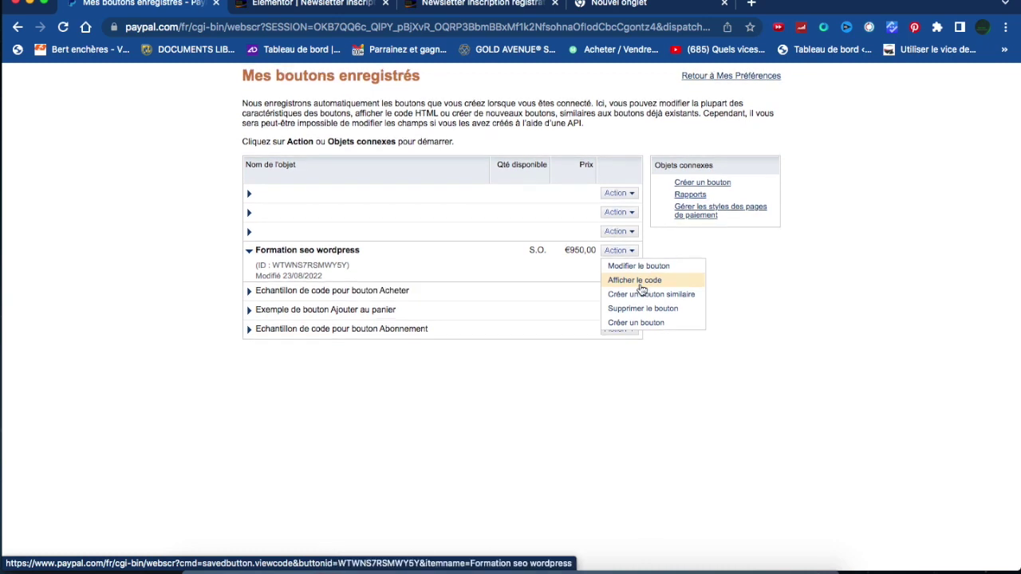
pyautogui.click(710, 74)
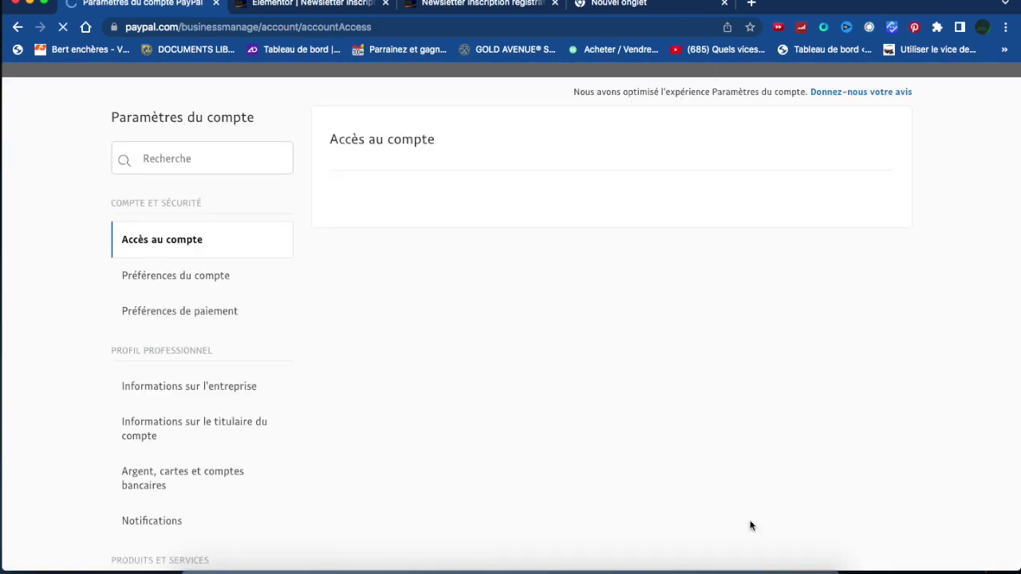
pyautogui.moveTo(717, 562)
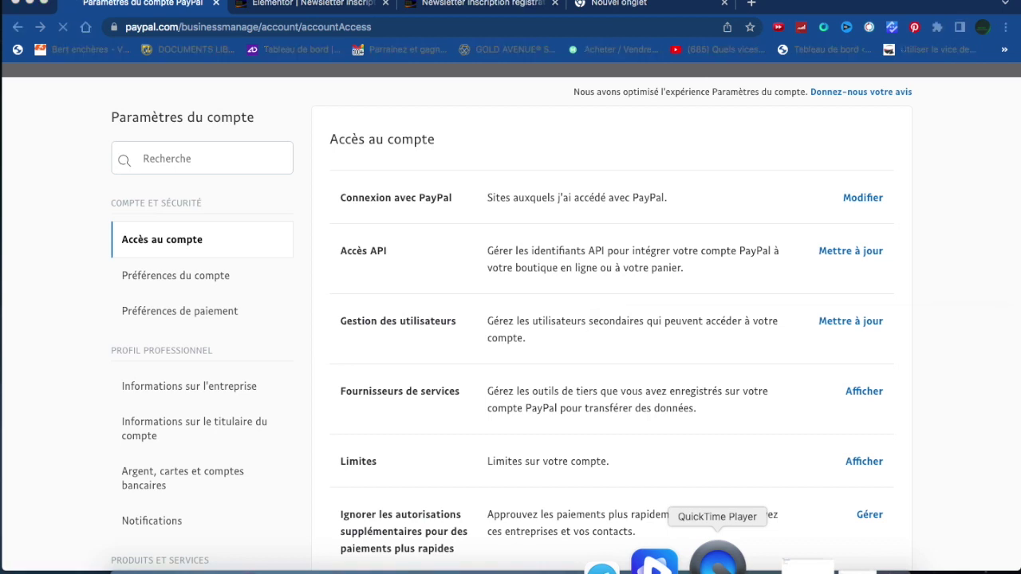
pyautogui.click(717, 562)
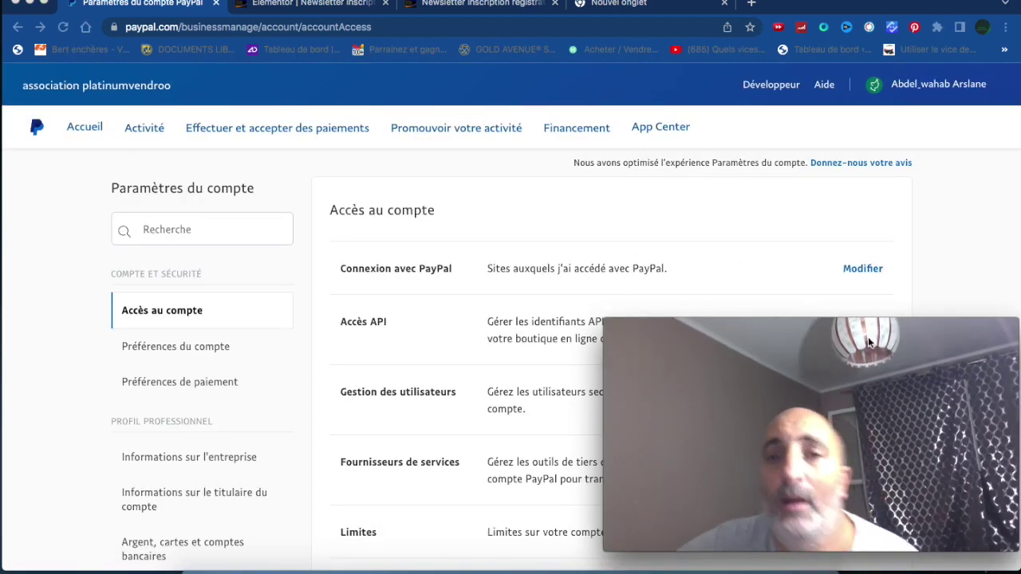
pyautogui.moveTo(933, 419)
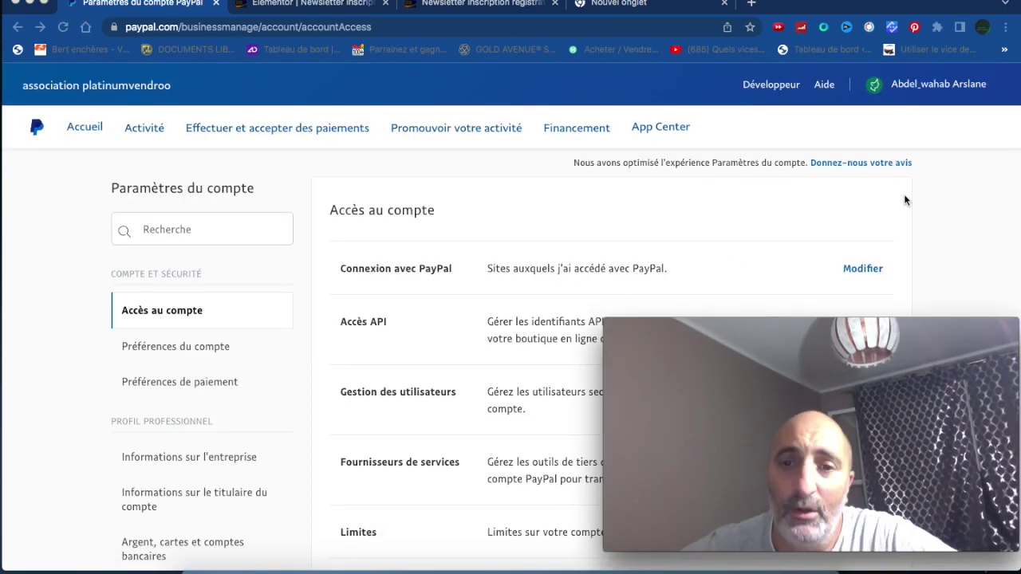
pyautogui.scroll(-3, 400, 322)
pyautogui.scroll(3, 401, 322)
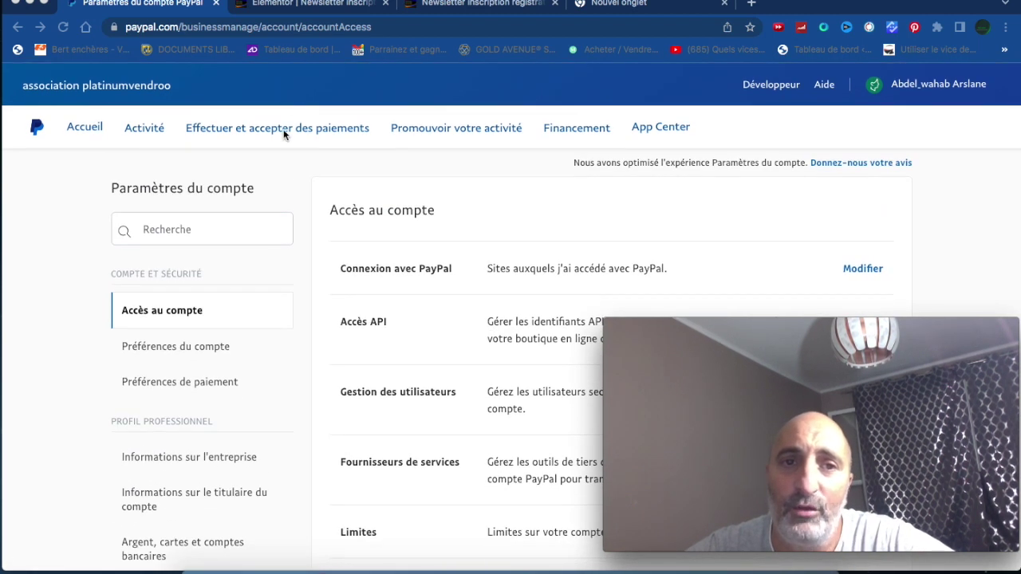
pyautogui.moveTo(686, 392); pyautogui.dragTo(132, 440)
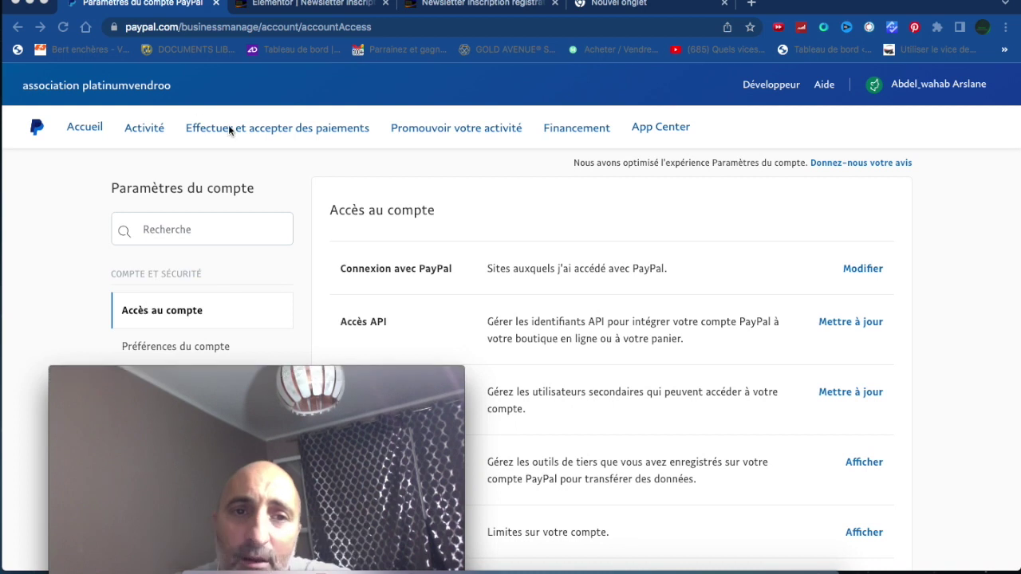
# Go to the Boutons PayPal page among the options for accepting payments
pyautogui.click(278, 130)
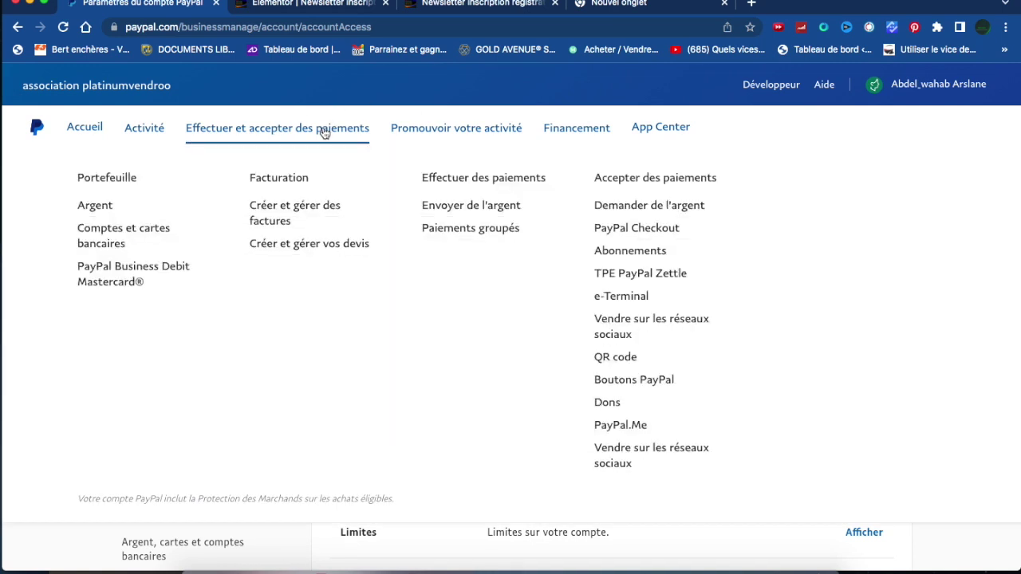
pyautogui.moveTo(295, 128)
pyautogui.click(637, 382)
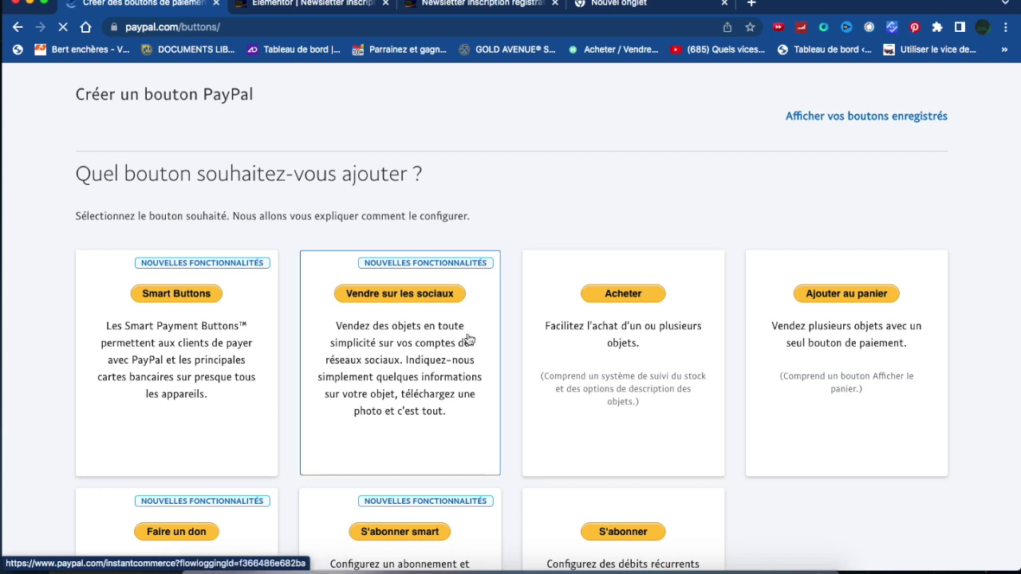
# Examine the PayPal button types on offer, from Smart Buttons and Acheter to the donation and subscription buttons
pyautogui.scroll(-3, 468, 335)
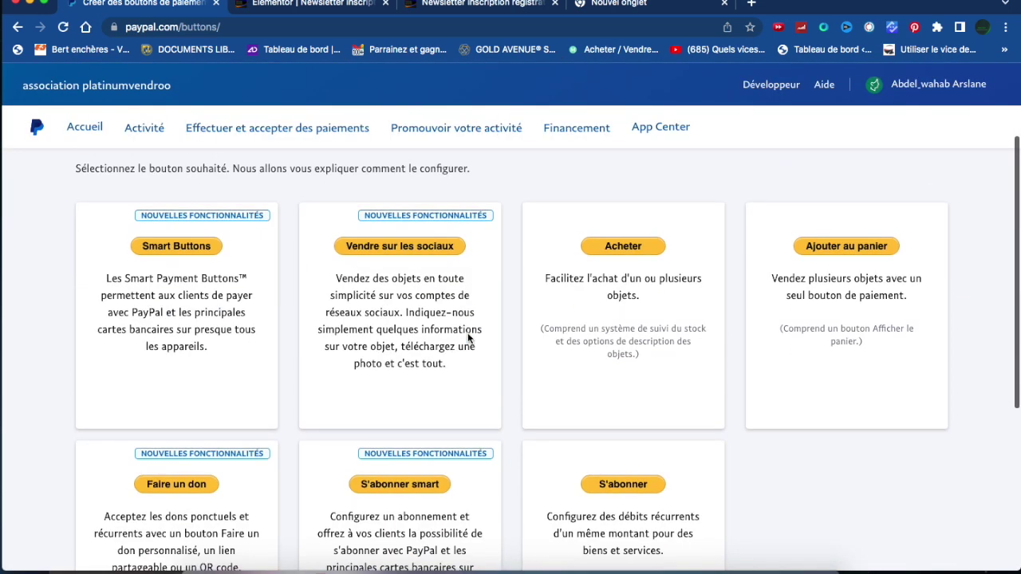
pyautogui.scroll(-2, 468, 338)
pyautogui.scroll(2, 468, 339)
pyautogui.scroll(-2, 468, 338)
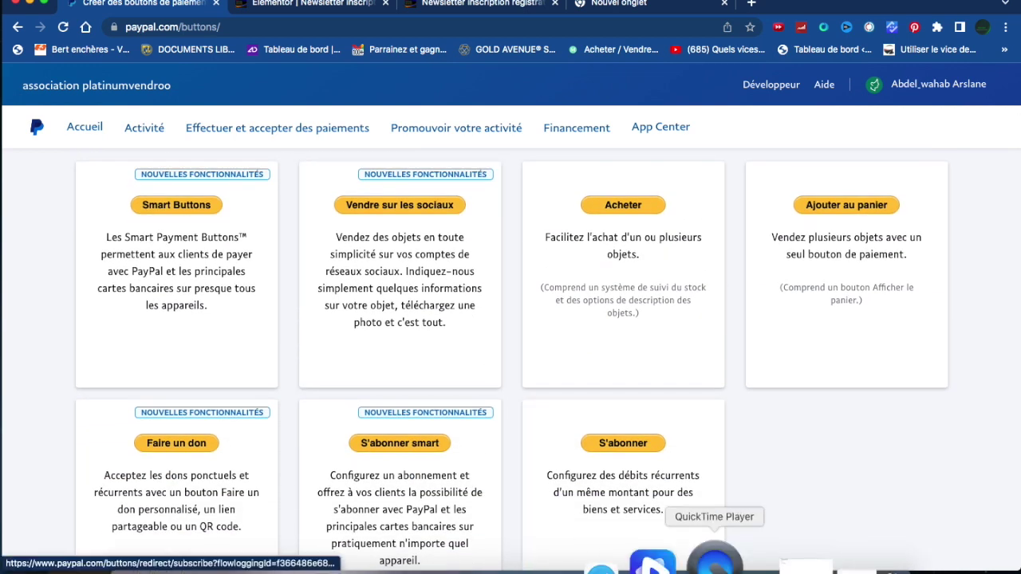
pyautogui.click(718, 561)
pyautogui.moveTo(336, 438); pyautogui.dragTo(304, 92)
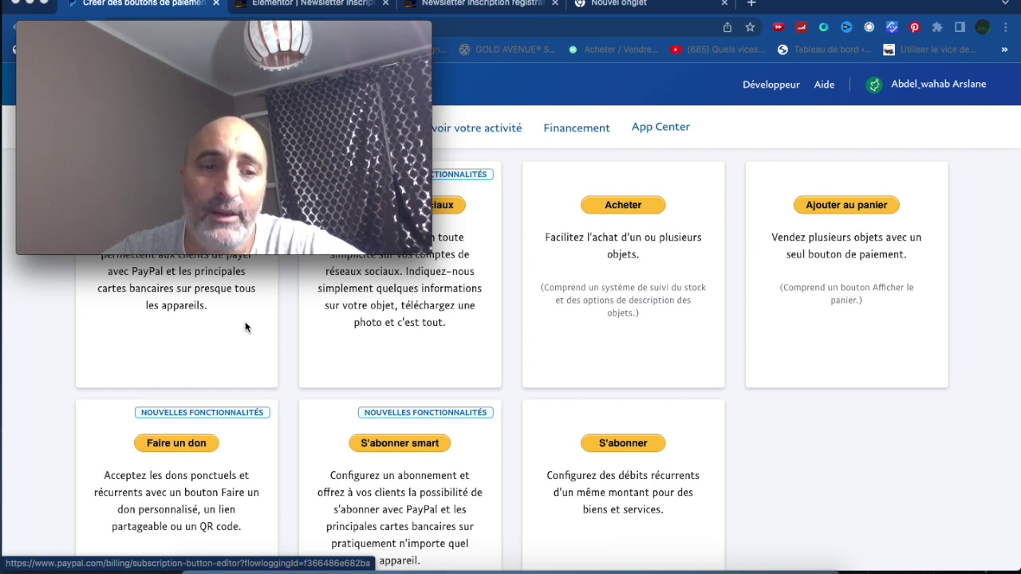
pyautogui.scroll(3, 487, 413)
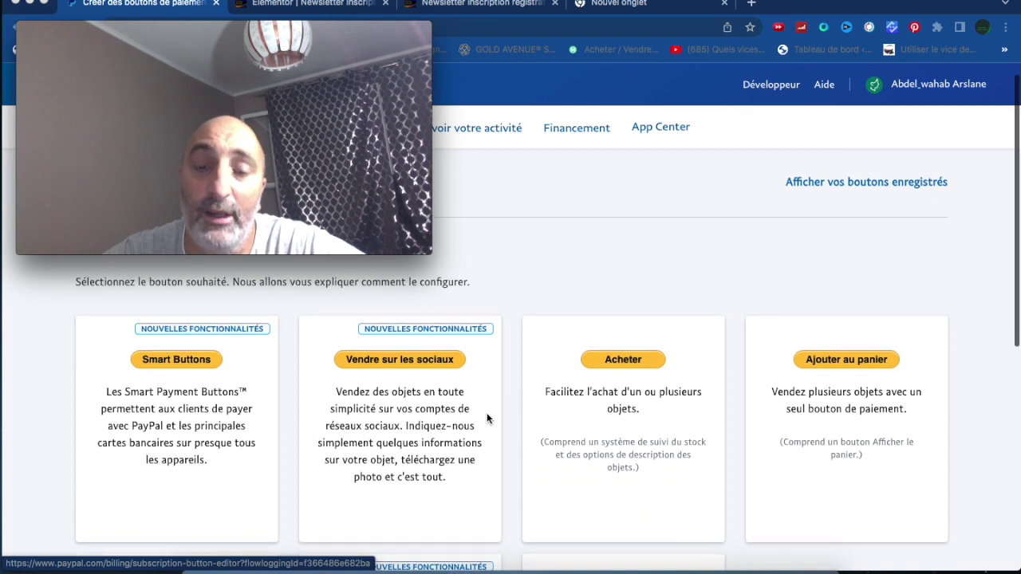
pyautogui.scroll(-1, 487, 413)
pyautogui.scroll(-4, 487, 417)
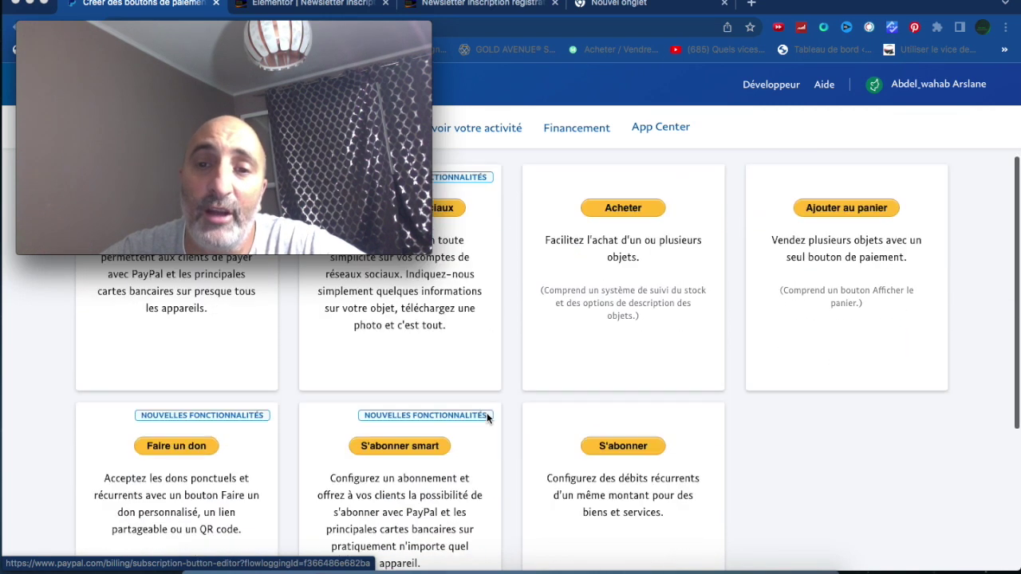
pyautogui.scroll(4, 599, 292)
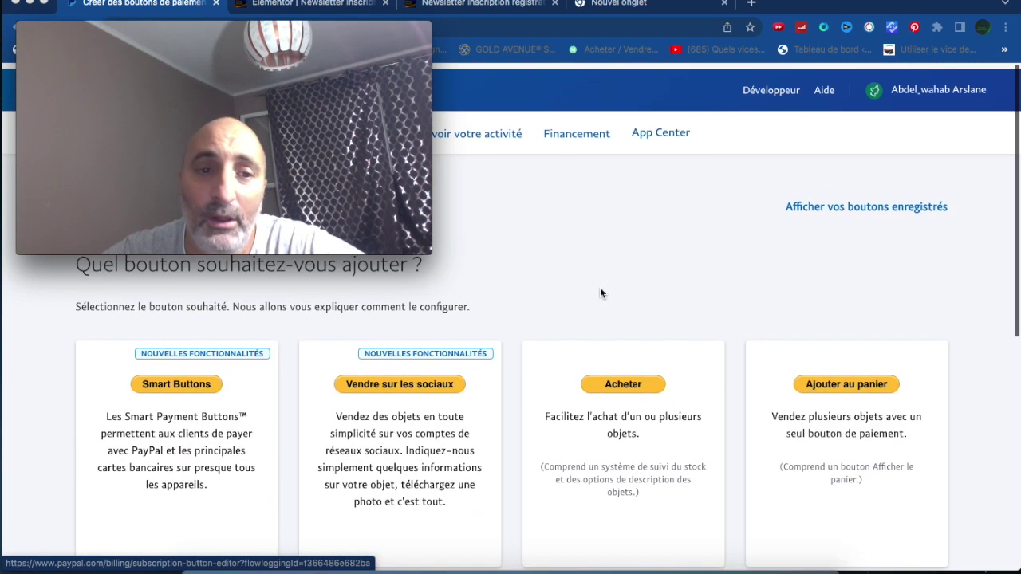
pyautogui.scroll(-4, 600, 293)
pyautogui.scroll(5, 599, 293)
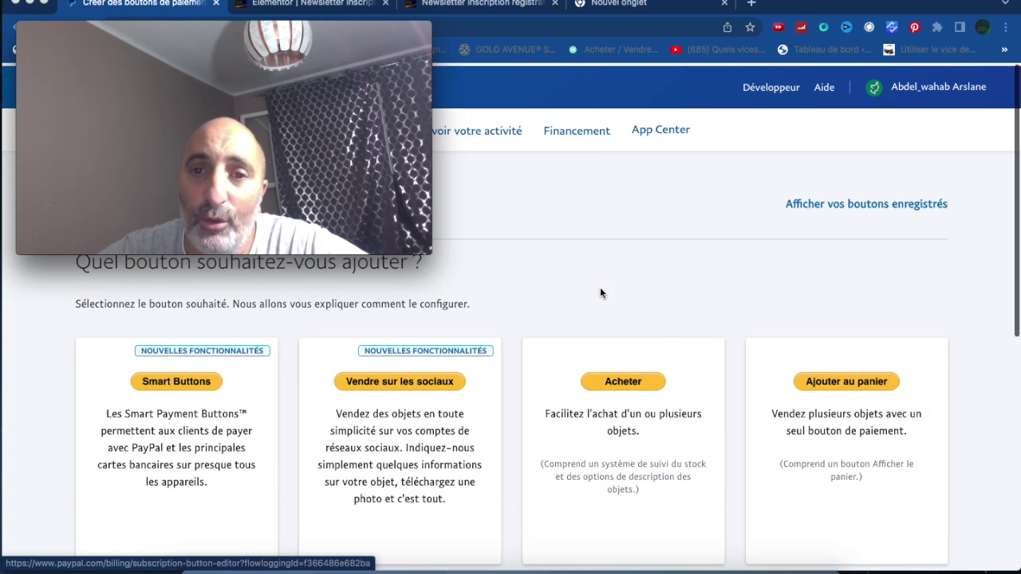
pyautogui.scroll(-1, 599, 293)
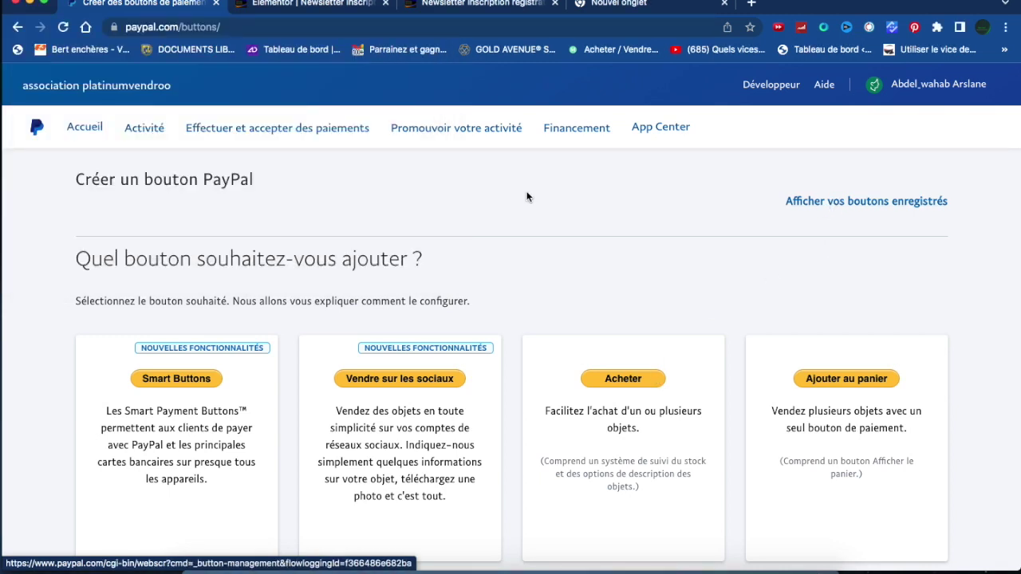
# Open the creation form for an Acheter button and review its button types, item fields, delivery, tax and optional steps
pyautogui.click(606, 401)
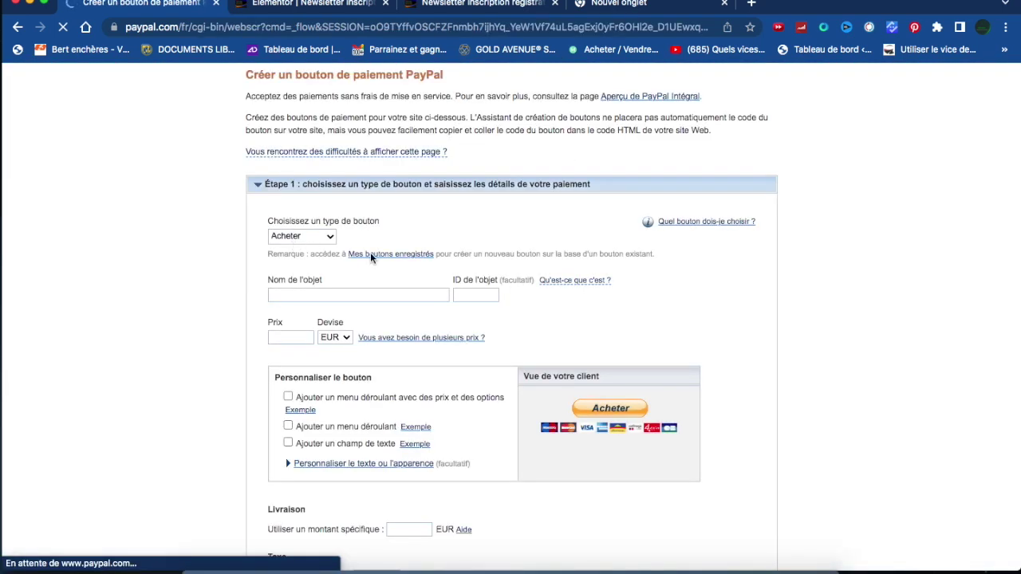
pyautogui.scroll(-5, 484, 317)
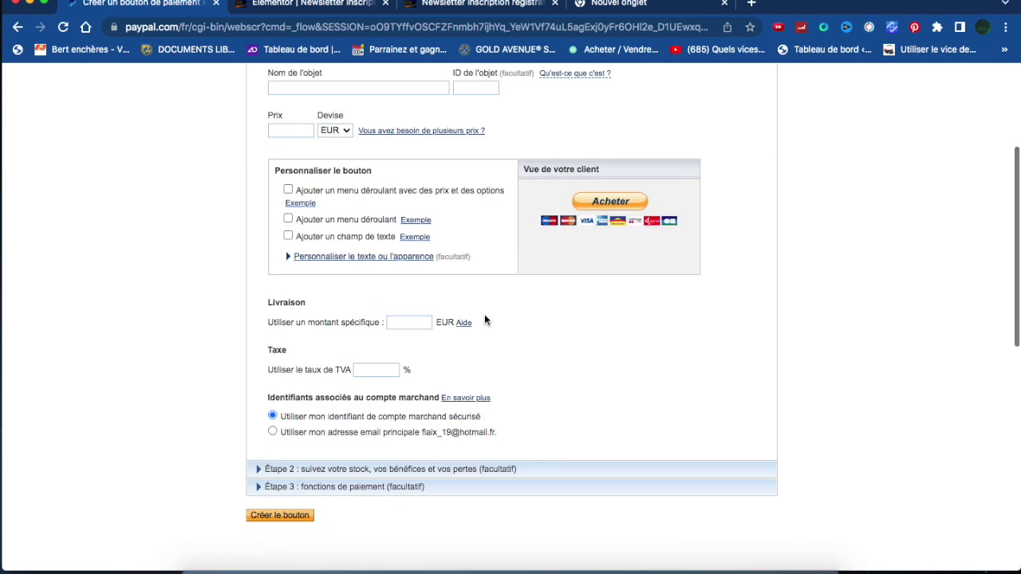
pyautogui.scroll(5, 484, 319)
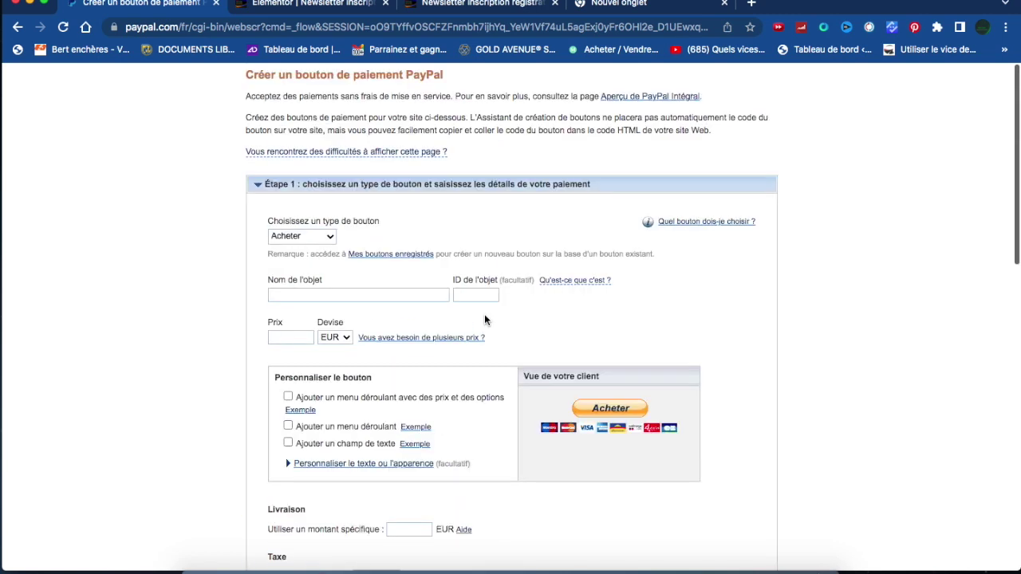
pyautogui.click(329, 237)
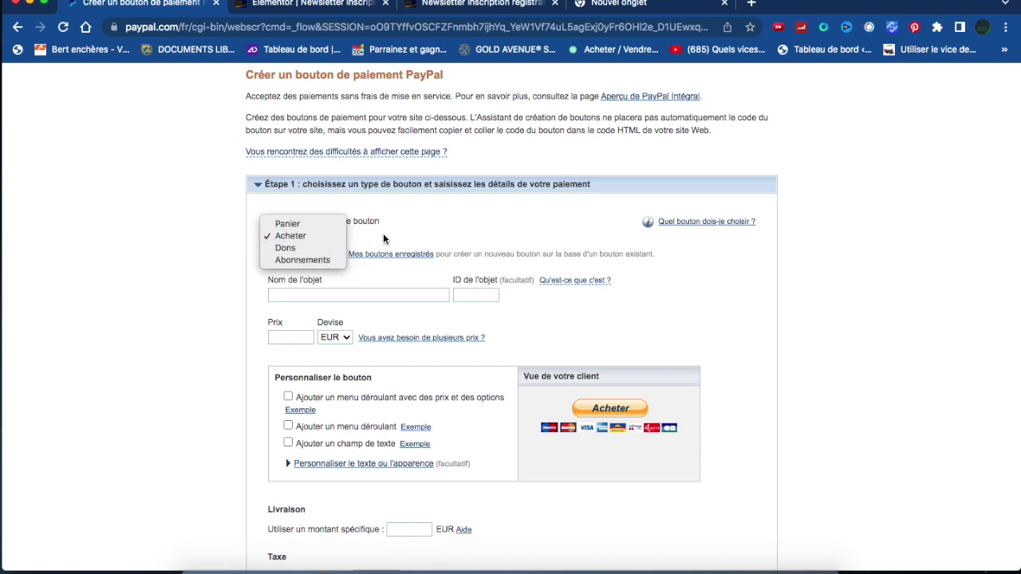
pyautogui.click(383, 236)
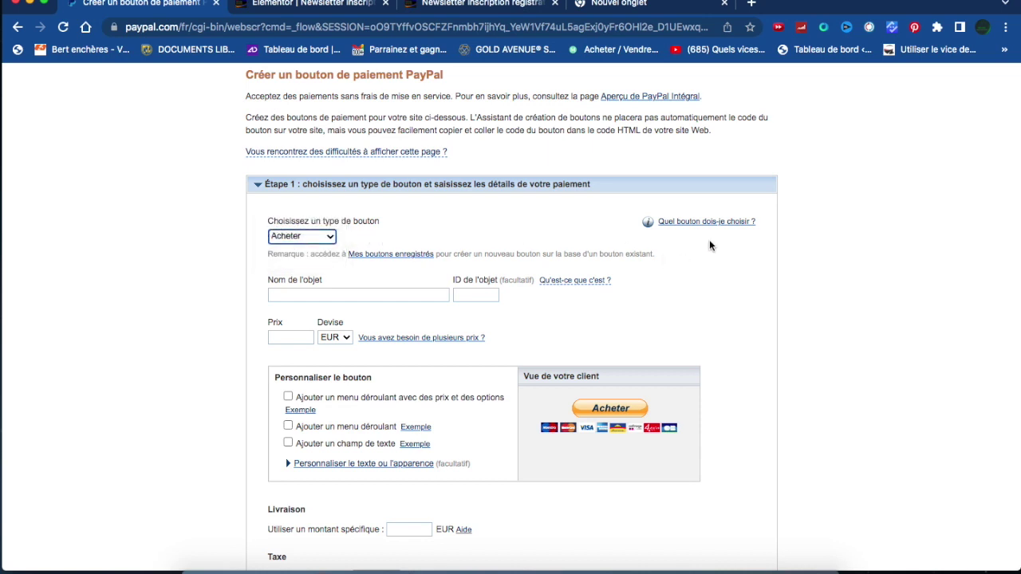
pyautogui.scroll(-5, 492, 339)
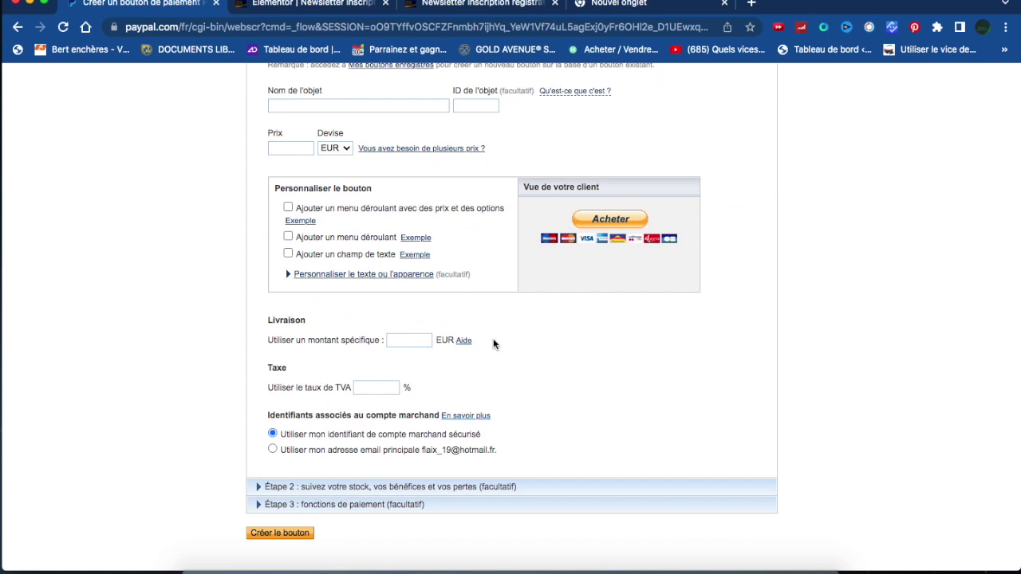
pyautogui.scroll(-4, 492, 343)
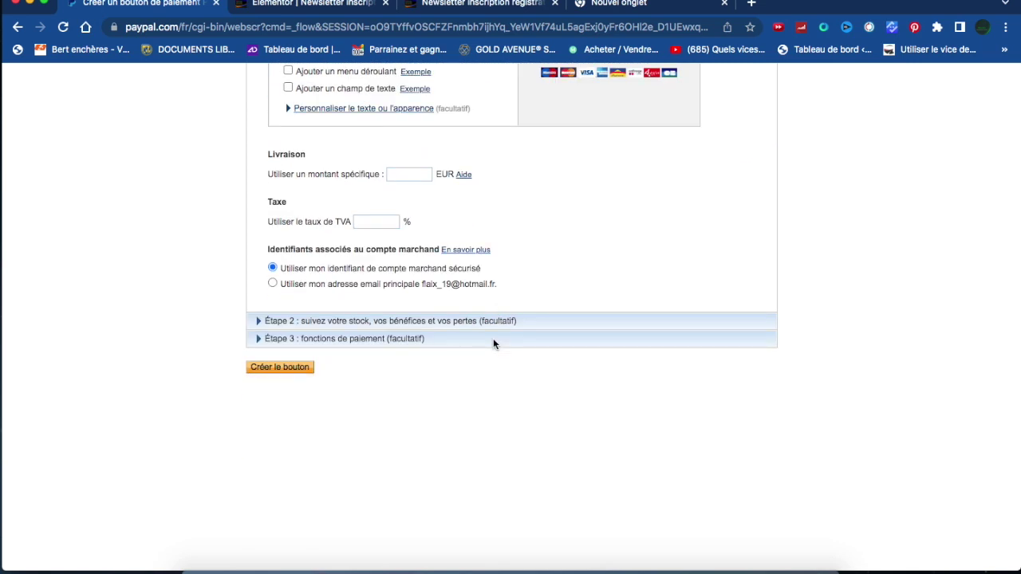
pyautogui.scroll(9, 493, 342)
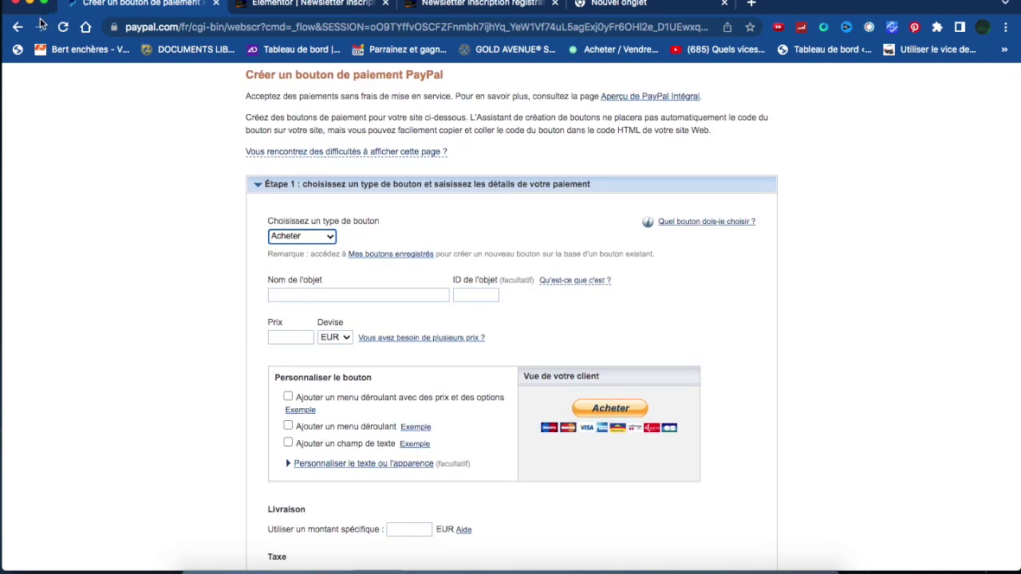
# Return to the PayPal button selection page and look over the available buttons again
pyautogui.click(16, 28)
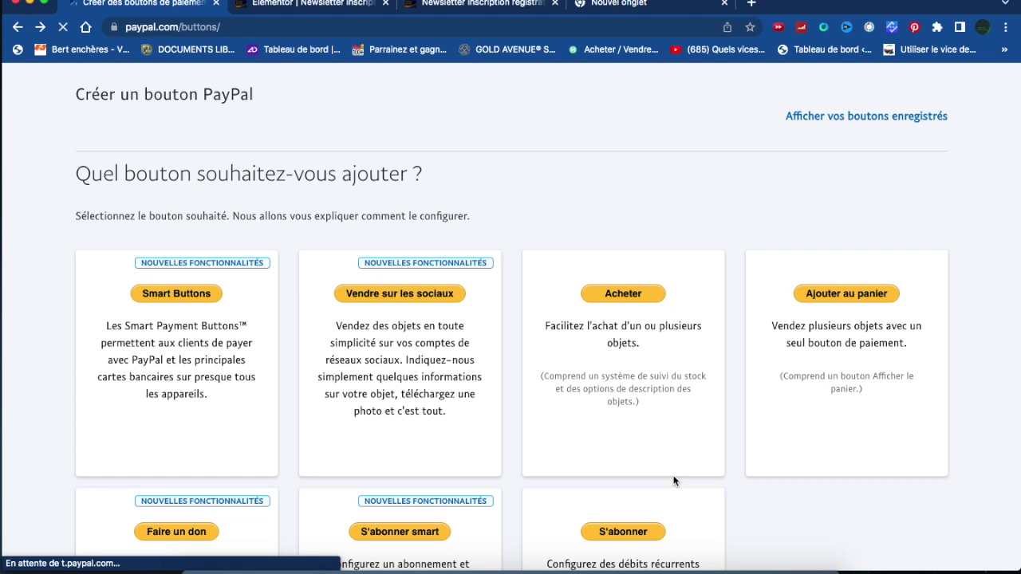
pyautogui.scroll(-3, 674, 481)
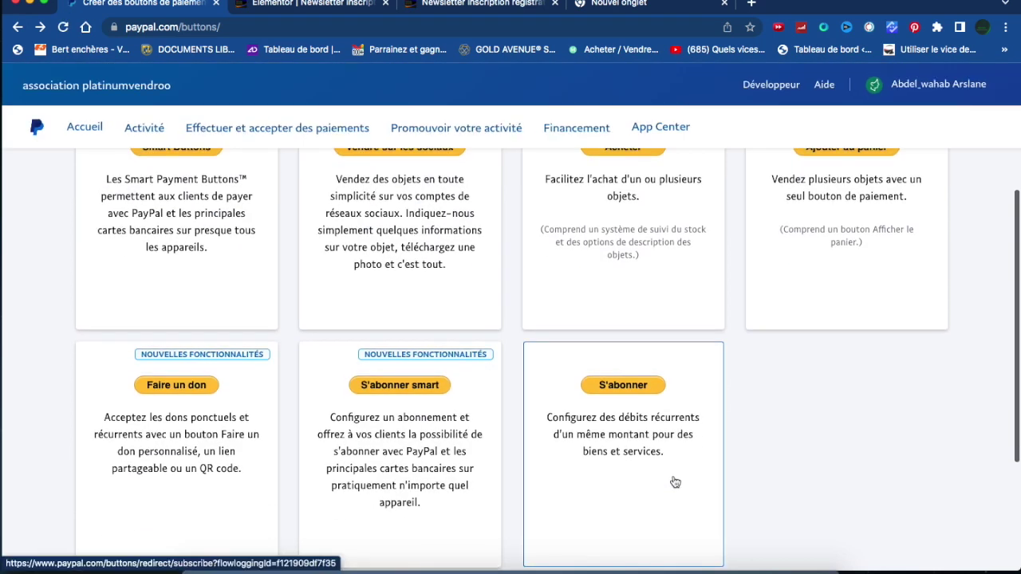
pyautogui.scroll(4, 674, 482)
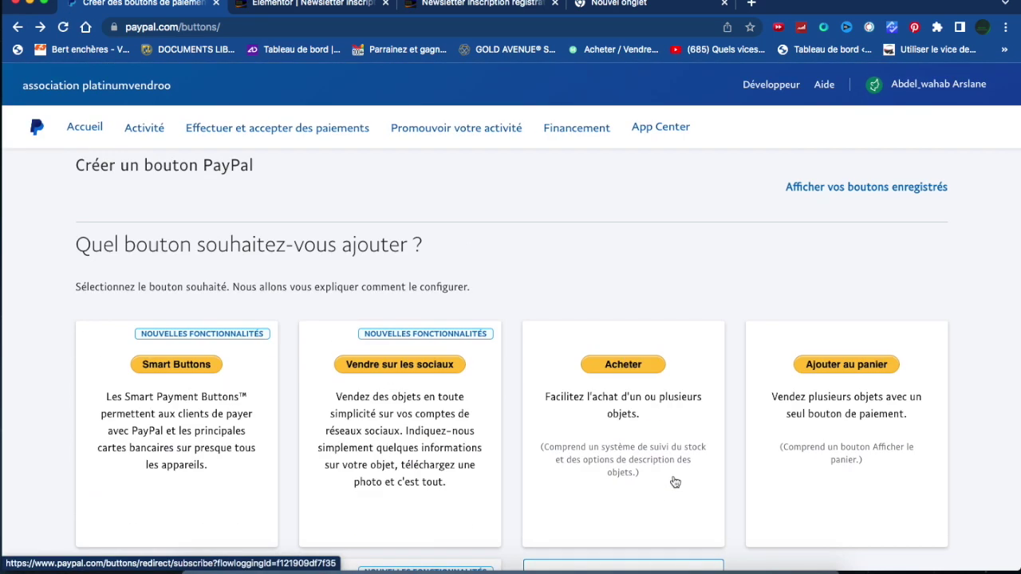